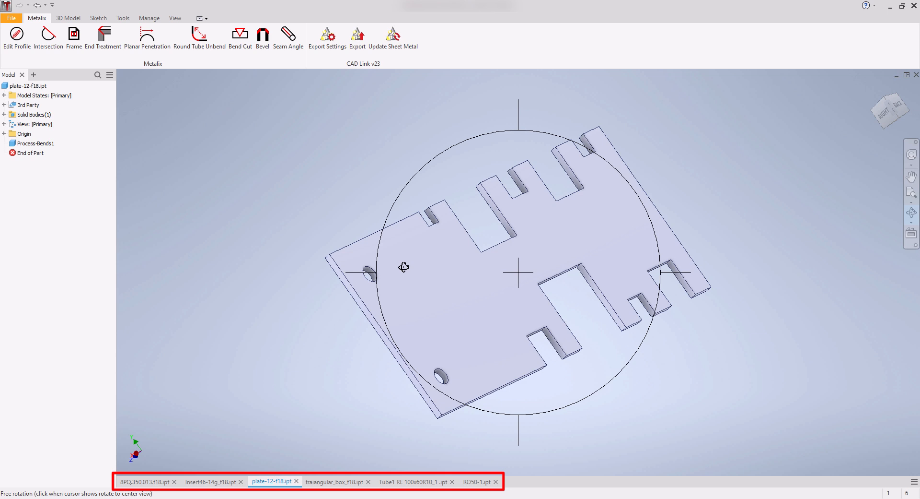
Step: Bring up the traiangular_box_f18 part and examine its bent geometry from another angle
click(337, 482)
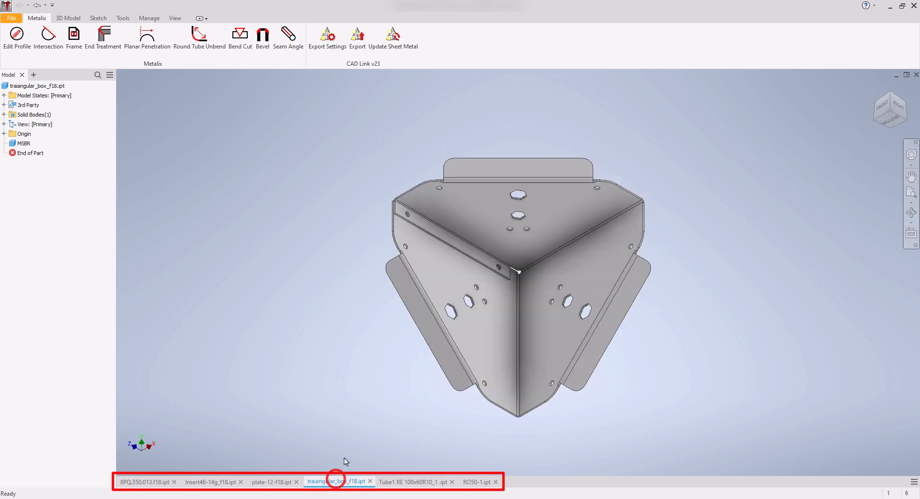
click(912, 213)
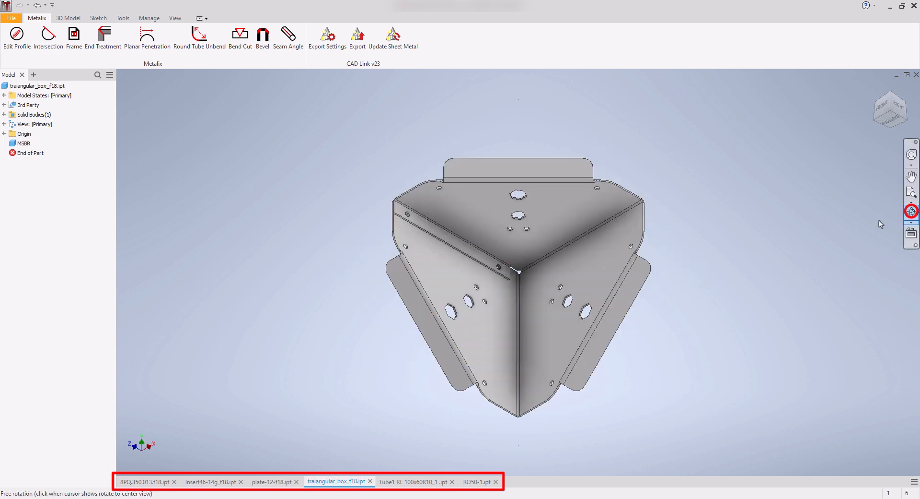
drag(518, 278, 388, 179)
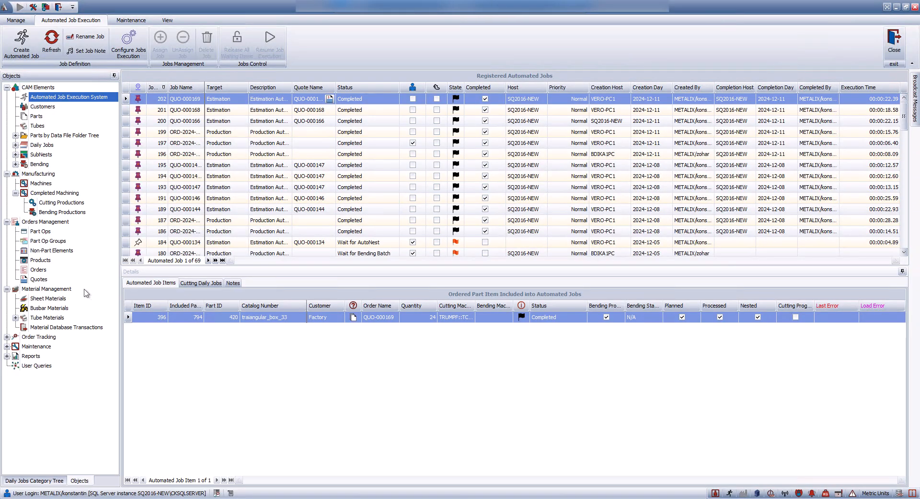
Step: Switch to JobTrack Terminal and choose Quote_f18.csv as the source file for a new quote import
click(39, 279)
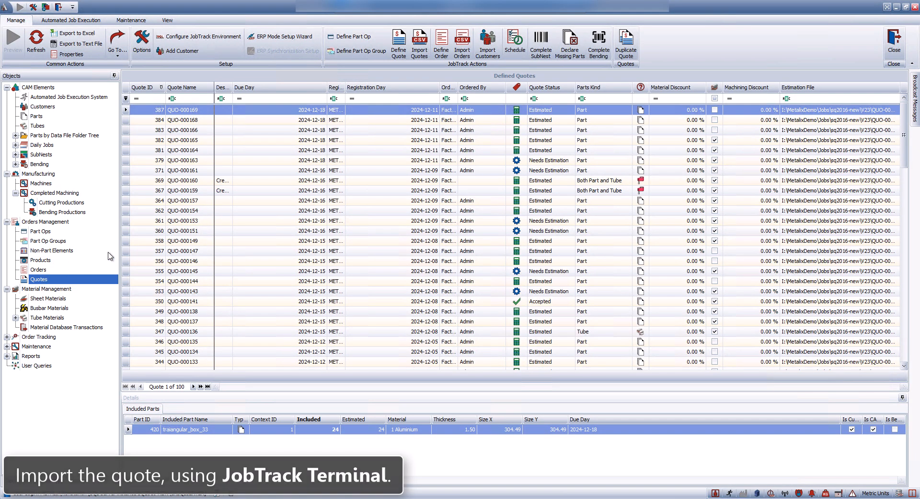
click(420, 42)
click(752, 85)
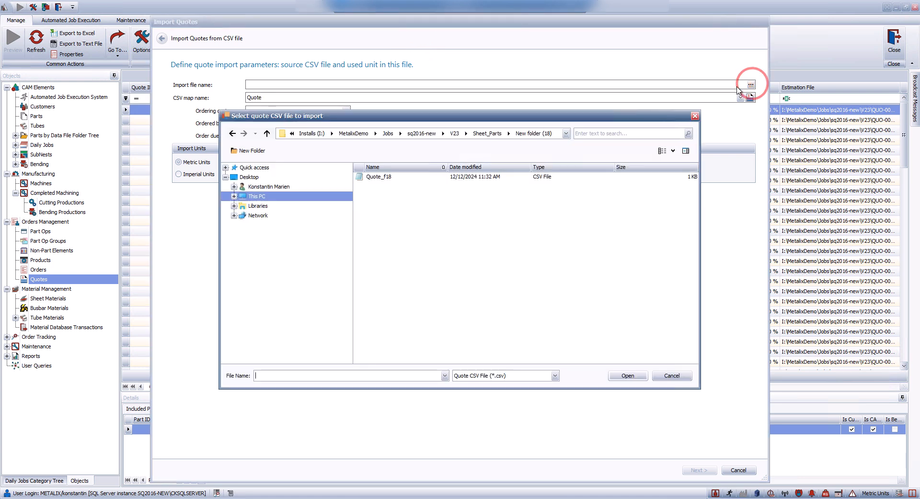
click(378, 177)
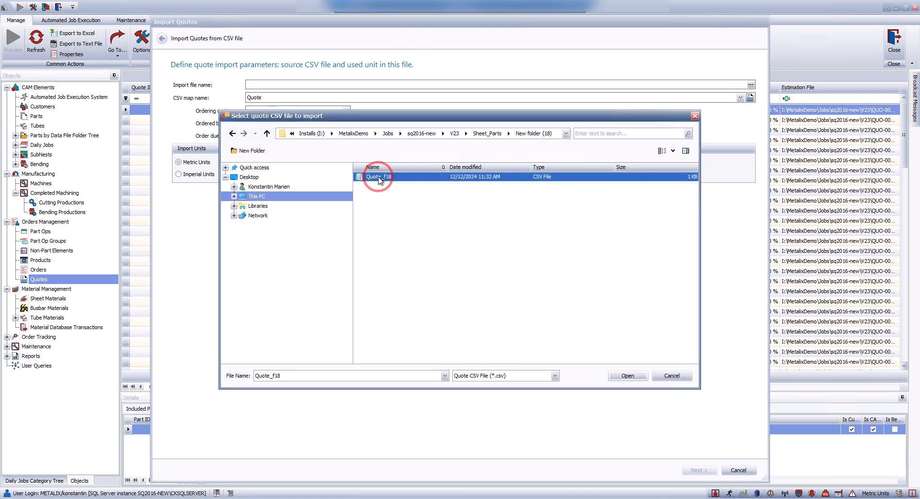
click(628, 375)
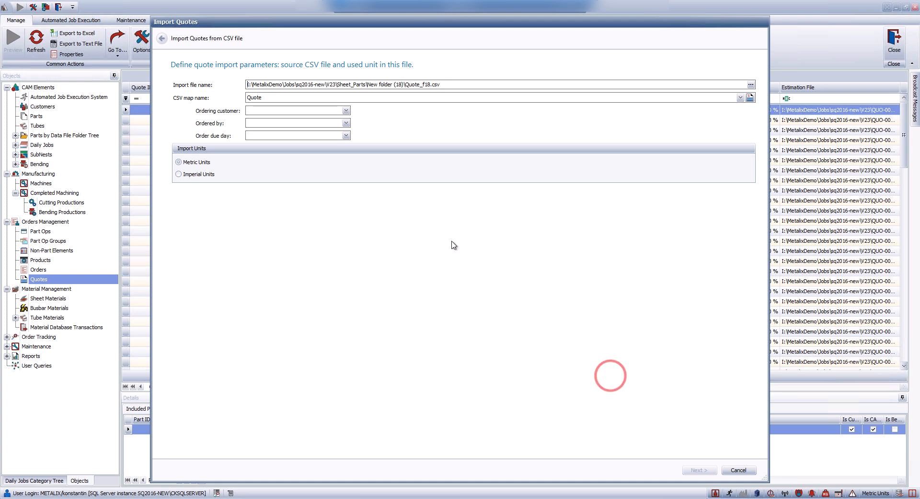
Step: Set the import's ordering customer to Metalix, ordered by Admin, with an order due day of December 18, 2024
click(346, 111)
click(302, 133)
click(346, 136)
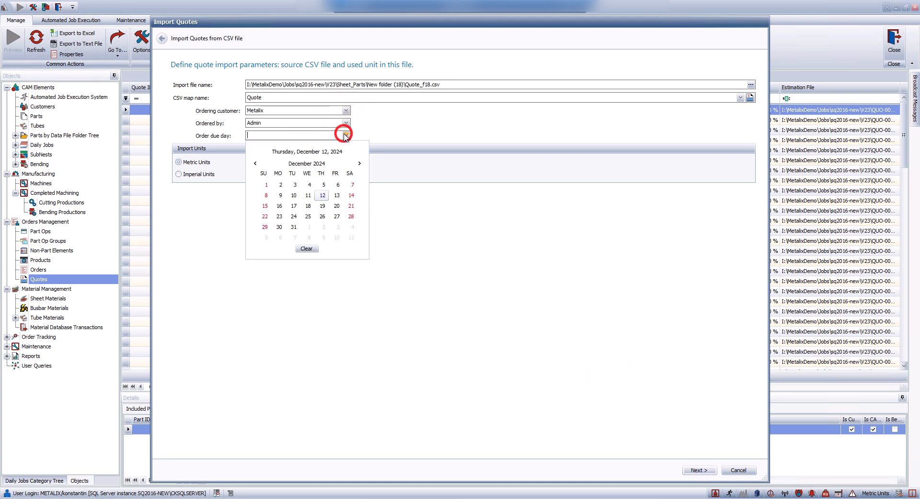
click(313, 208)
click(692, 471)
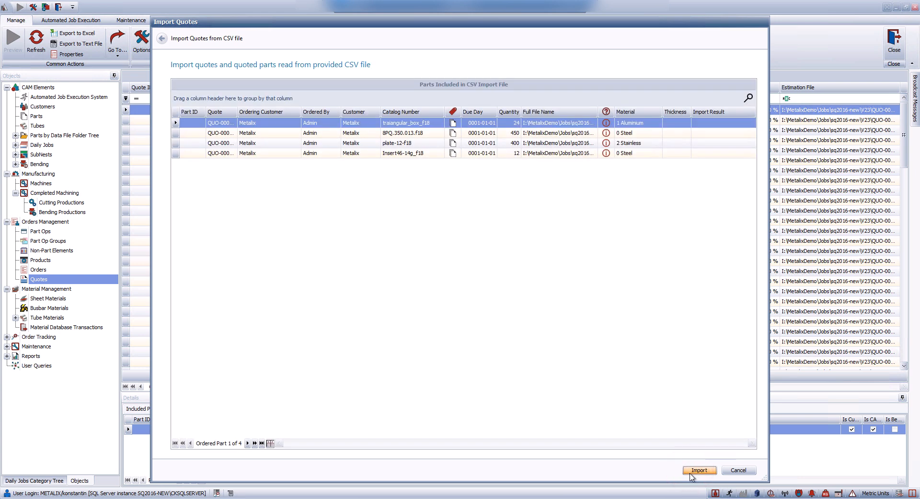
Step: Import the quoted parts read from the CSV file and finish the quote import
click(690, 472)
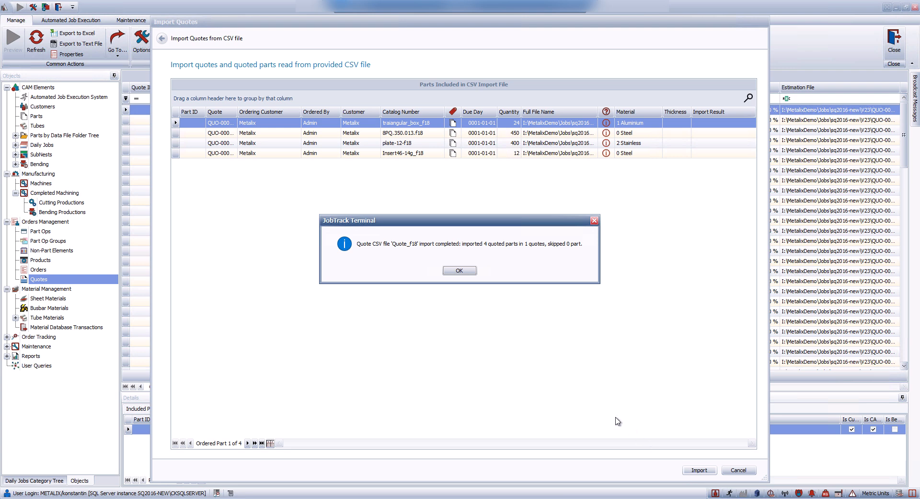
click(451, 271)
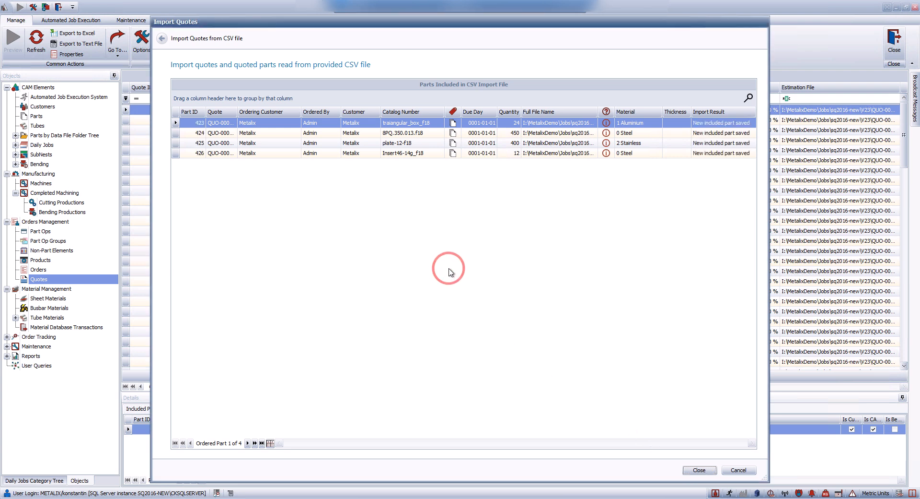
click(699, 469)
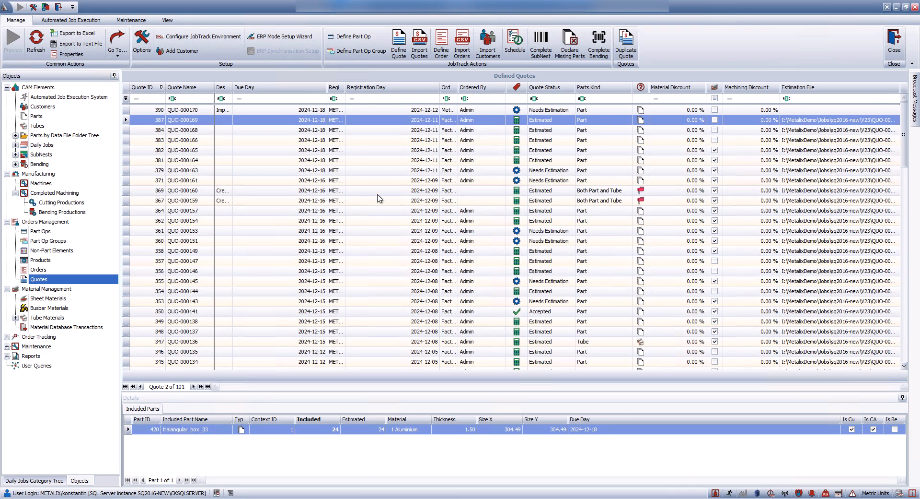
Step: Open the newly imported quote and review the part operations assigned to the traiangular_box_f18 and plate-12-f18 parts
double_click(240, 110)
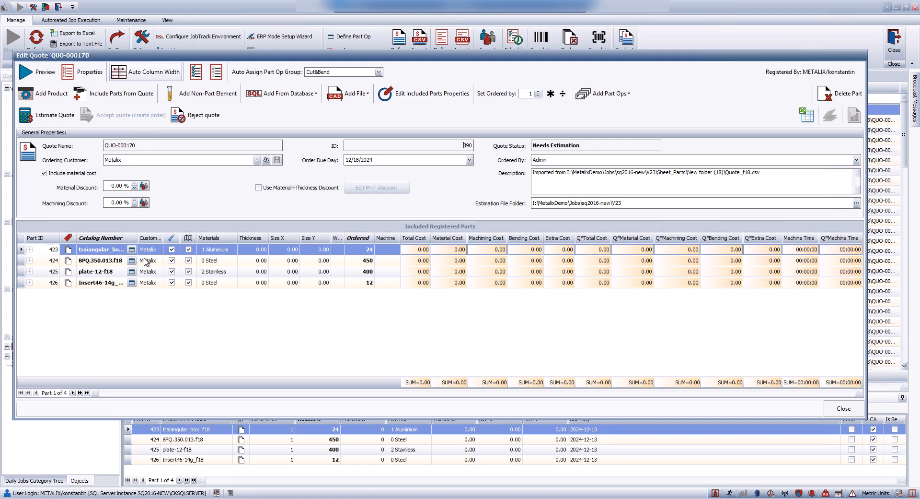
click(132, 250)
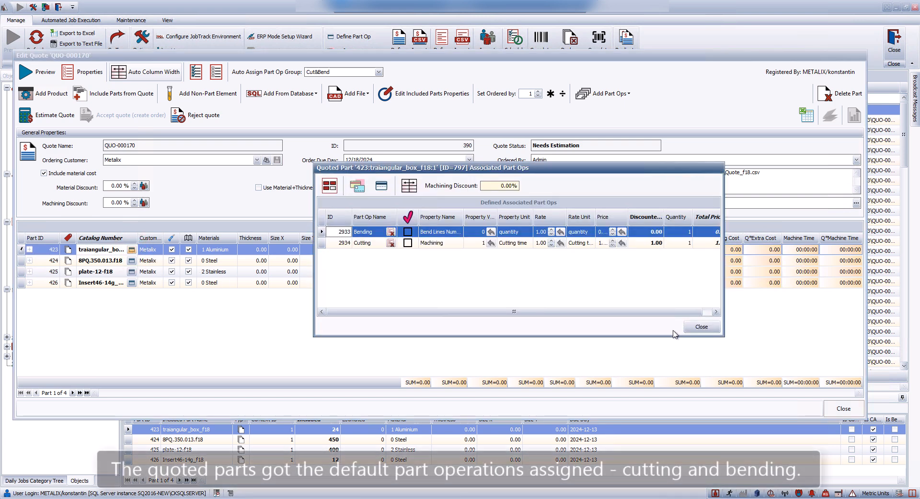
click(697, 329)
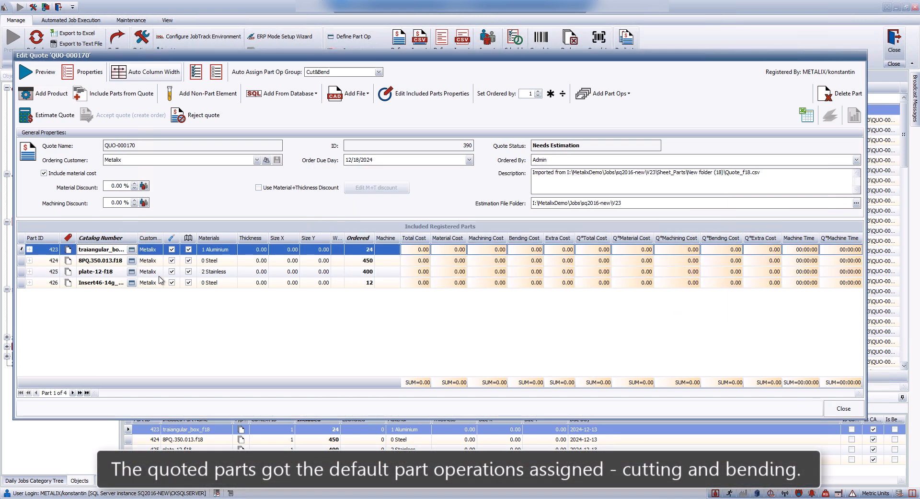
click(132, 271)
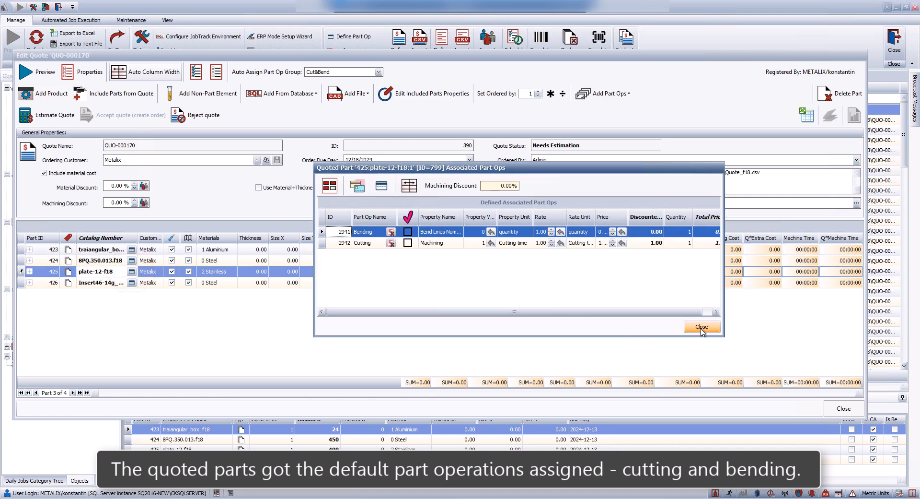
click(701, 327)
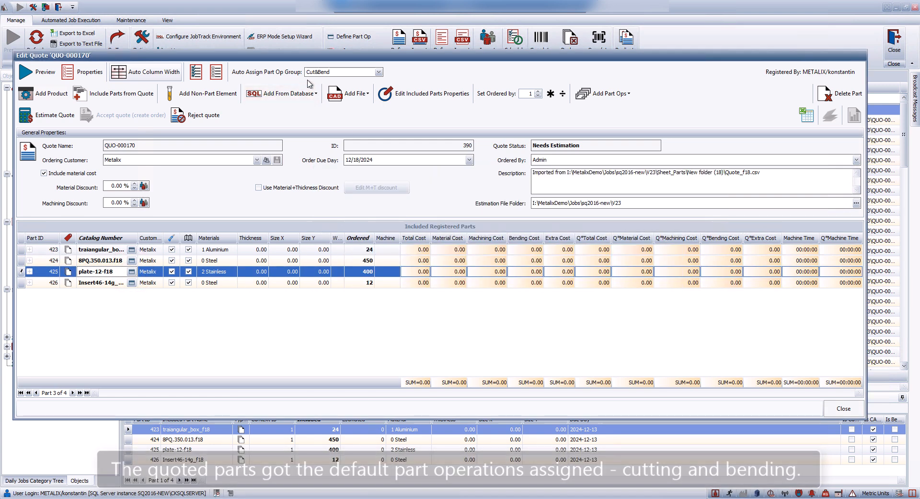
Step: Run the automated quote estimation with the Default template on host SQ2016-NEW for parts without an assigned machine
click(57, 119)
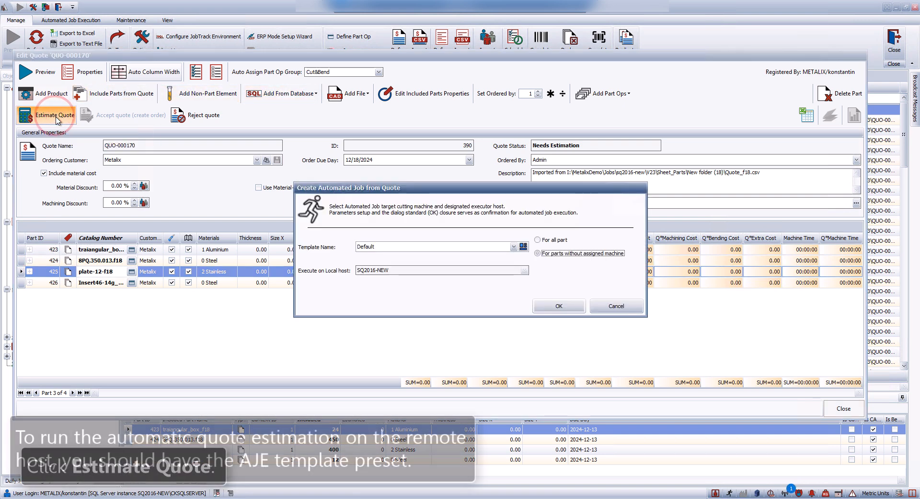
click(525, 247)
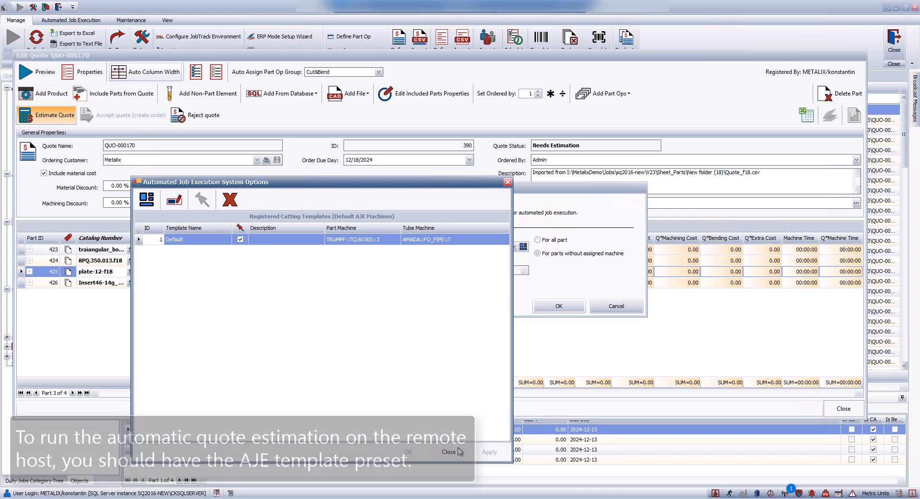
click(455, 451)
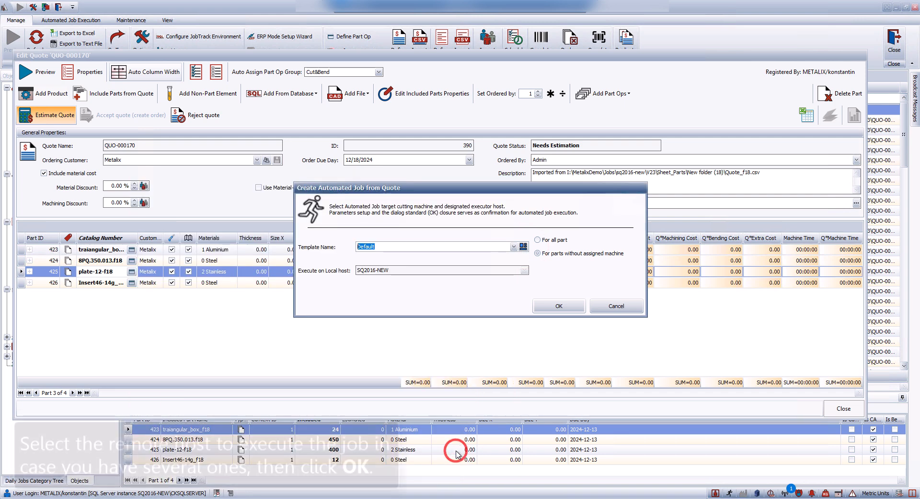
click(537, 309)
click(439, 256)
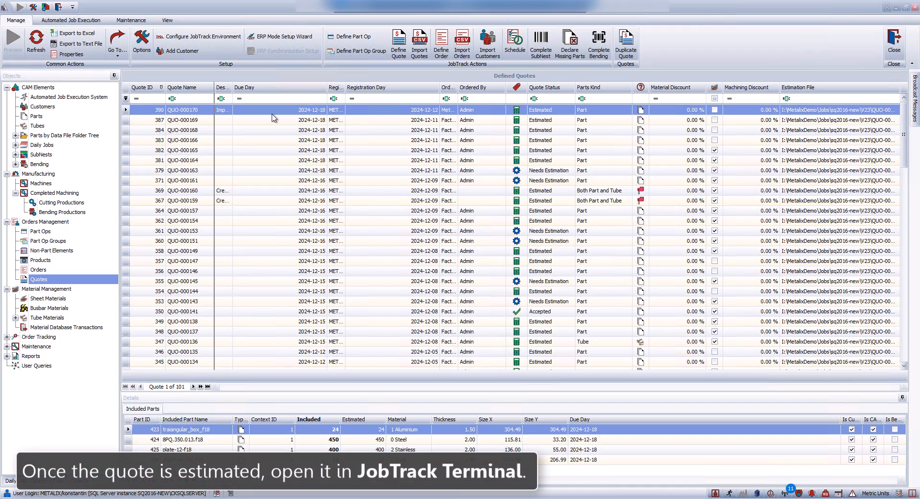
Step: Open the estimated quote and review its estimation report from the order summary through the parts cost table
double_click(267, 110)
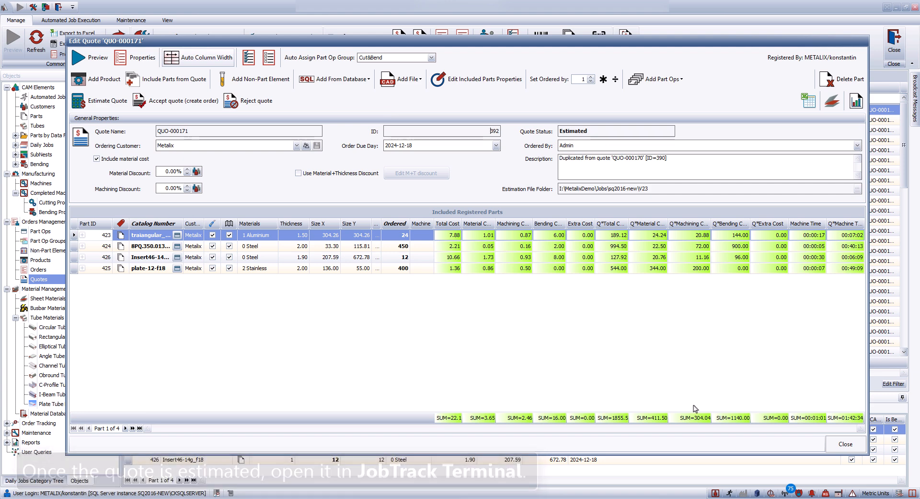
click(856, 101)
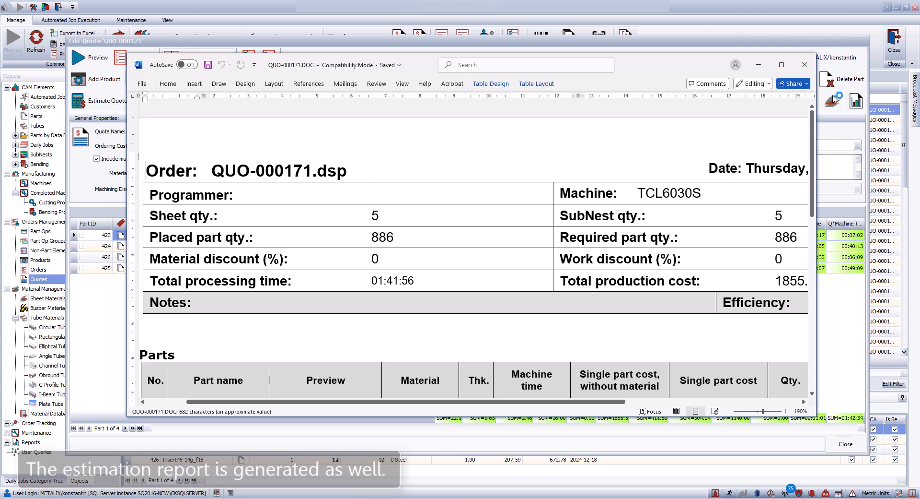
click(782, 65)
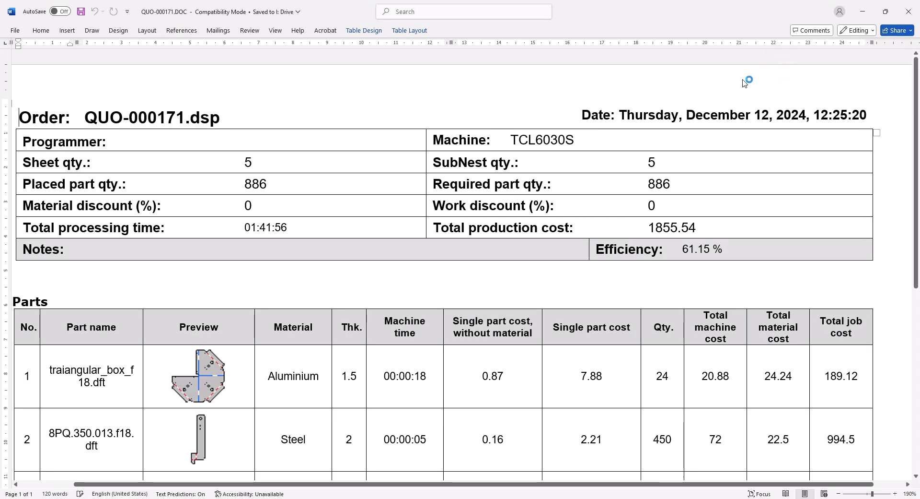
scroll(744, 81, down, 10)
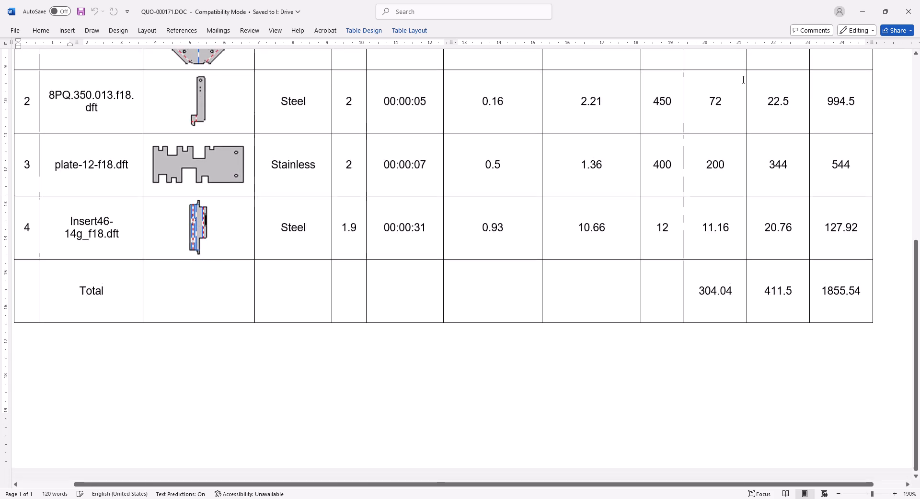
scroll(743, 80, up, 10)
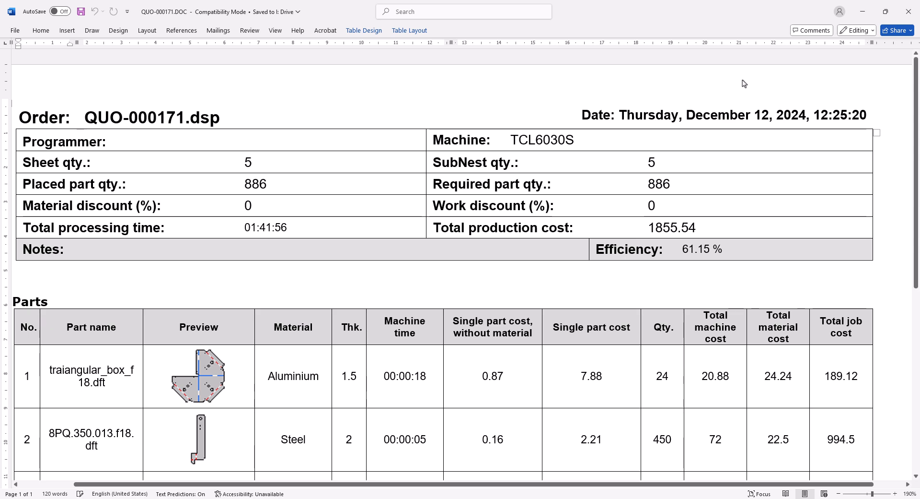
click(908, 12)
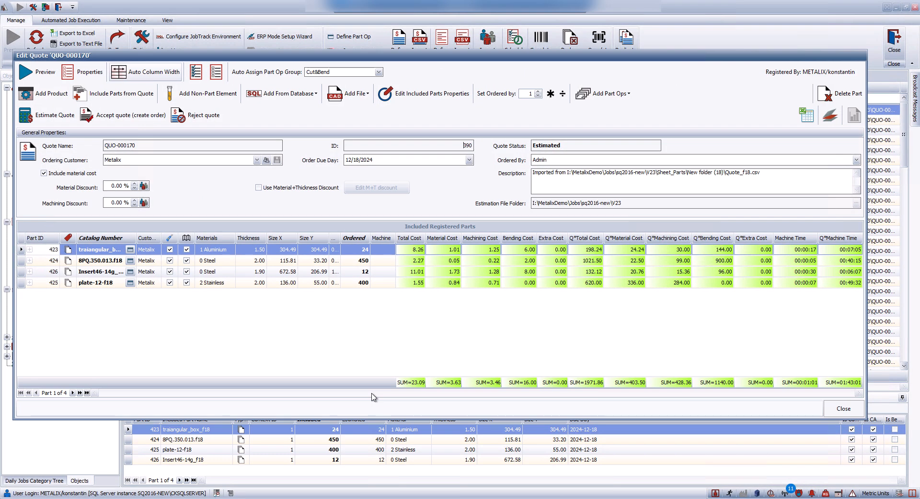
Step: Accept the quote as a new order and add the files RO50-f18.igs and Tube1 RE 100x60R10_f18 .IGS with a quantity of 20
click(126, 121)
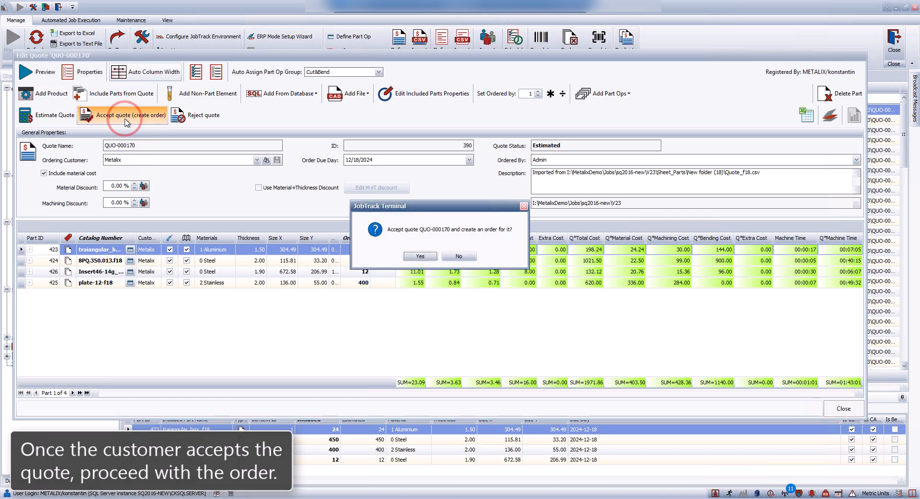
click(415, 257)
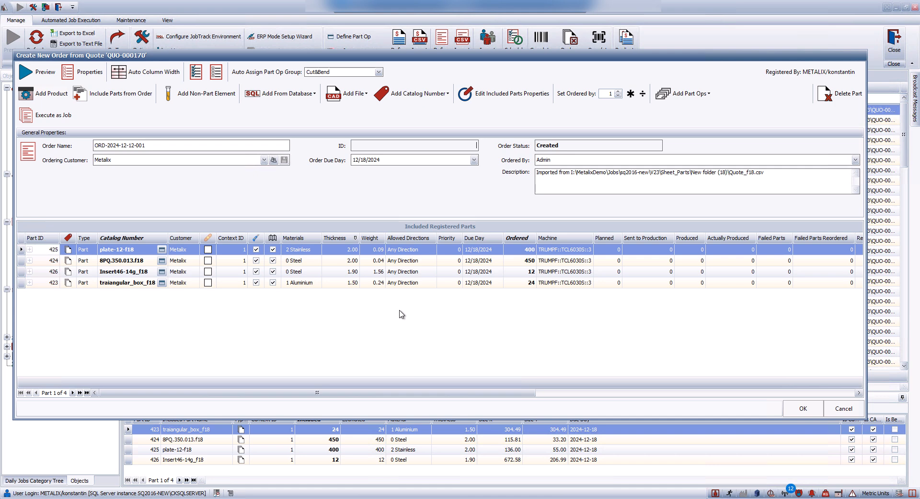
click(352, 96)
click(353, 134)
double_click(367, 195)
click(430, 222)
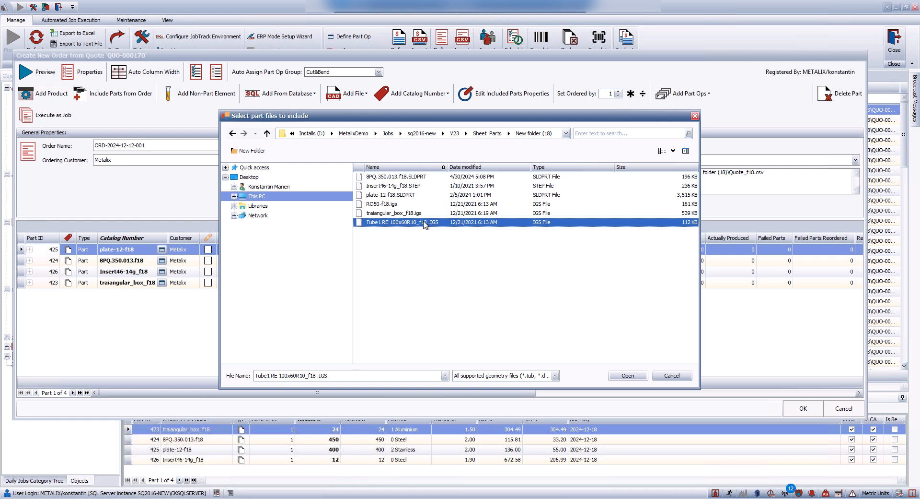
ctrl+click(384, 205)
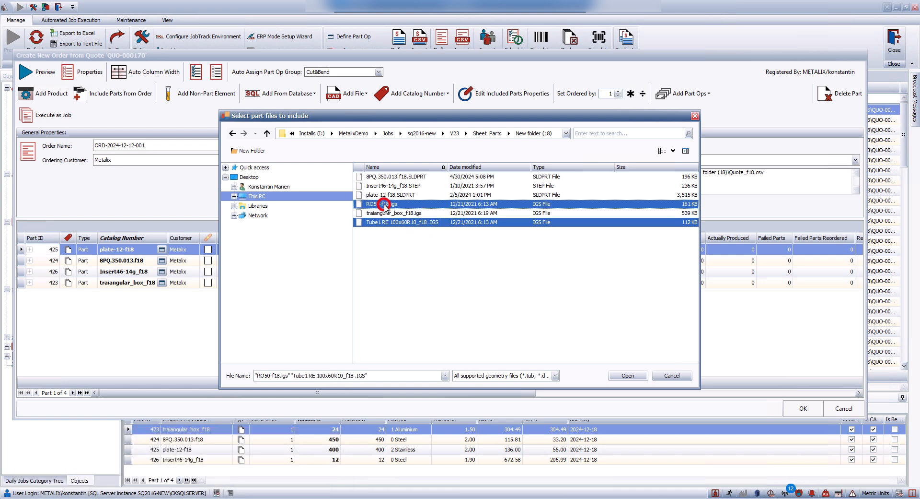
click(619, 375)
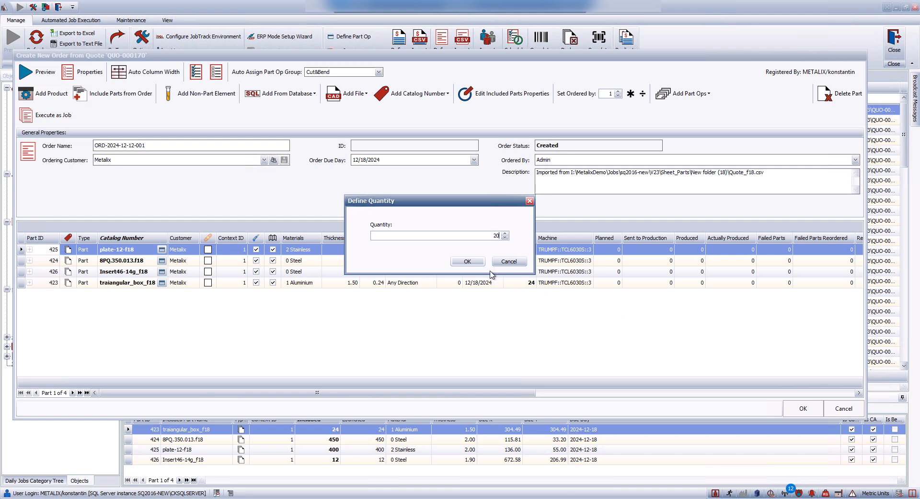
click(469, 261)
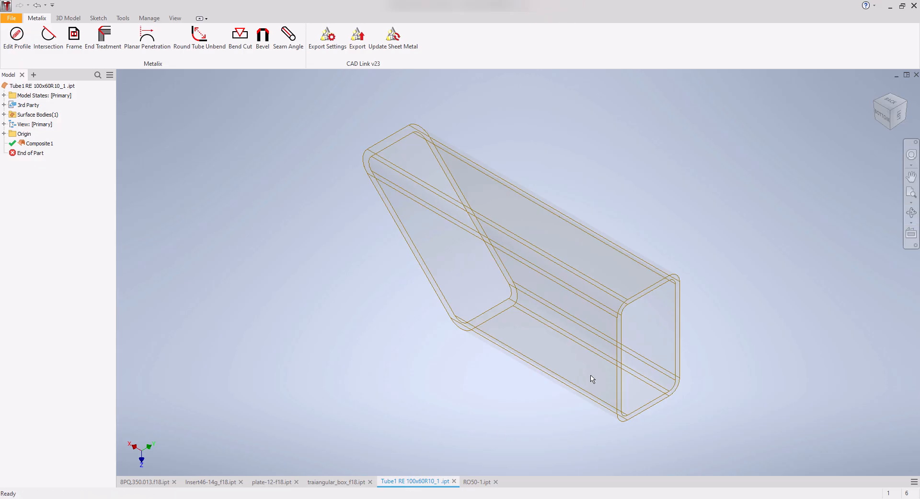
Step: Examine the Tube1 RE 100x60R10_1 model from another angle in the CAD program, and bring up the RO50-1 tube
click(912, 211)
drag(527, 272, 353, 236)
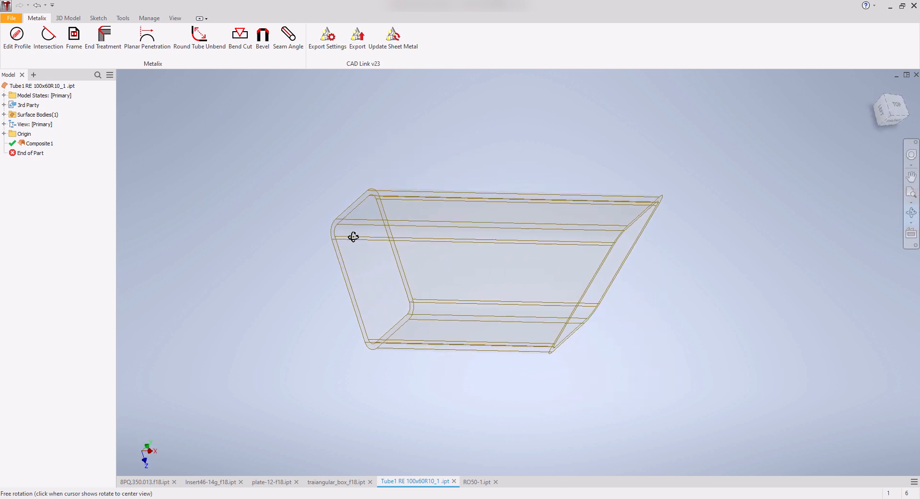
click(484, 482)
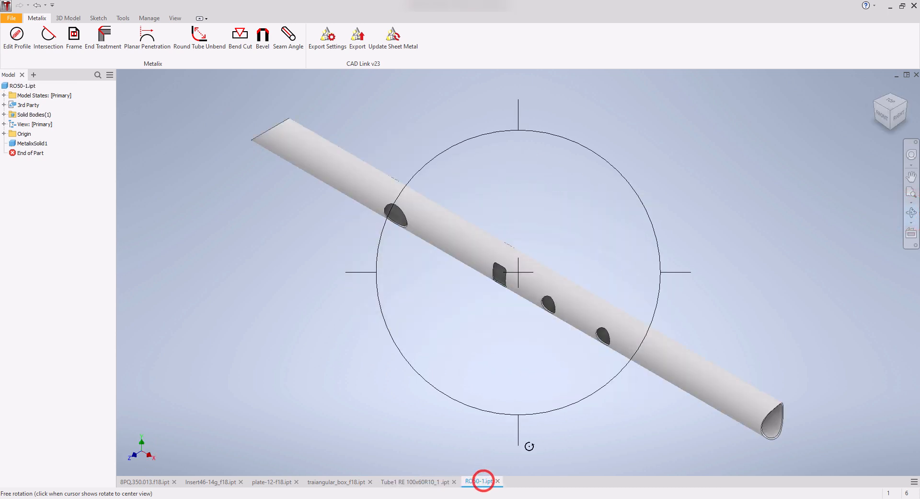
Step: Examine the RO50-1 tube model and its cutouts from another angle
drag(521, 287, 793, 173)
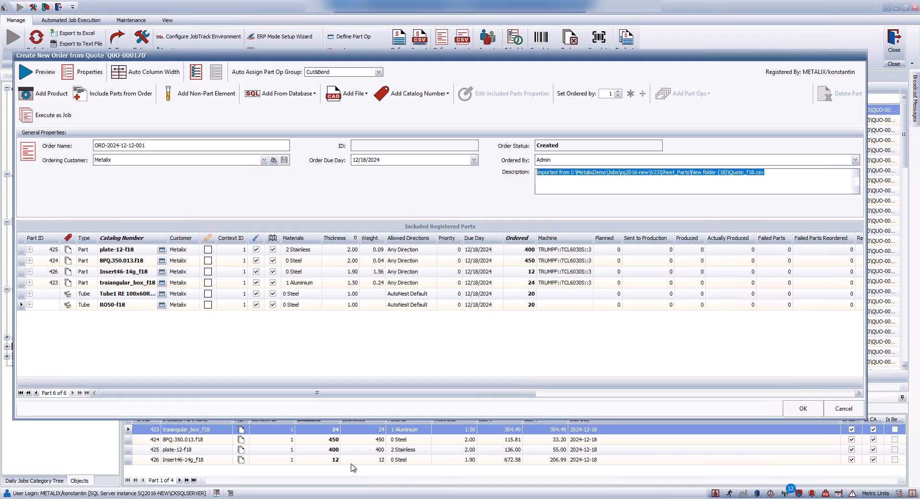
Step: Check the Default template's machines, and execute the new order as a job on SQ2016-NEW for parts without an assigned machine
click(58, 116)
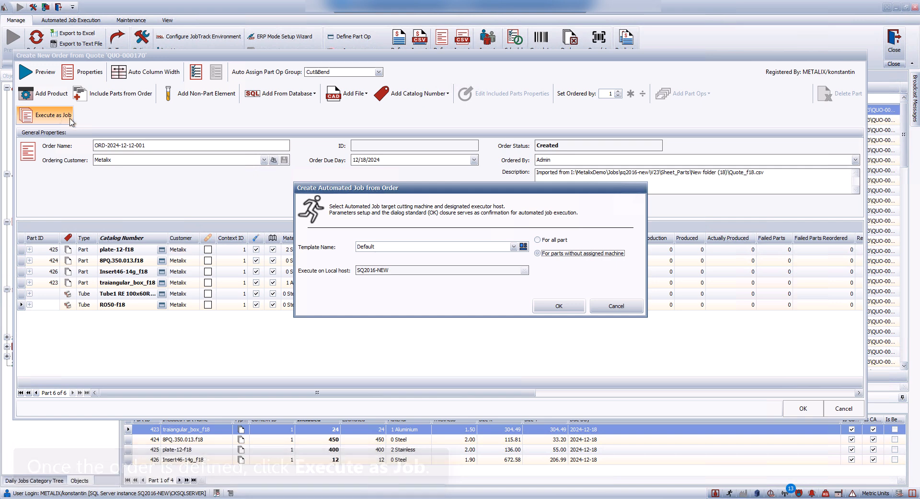
click(524, 246)
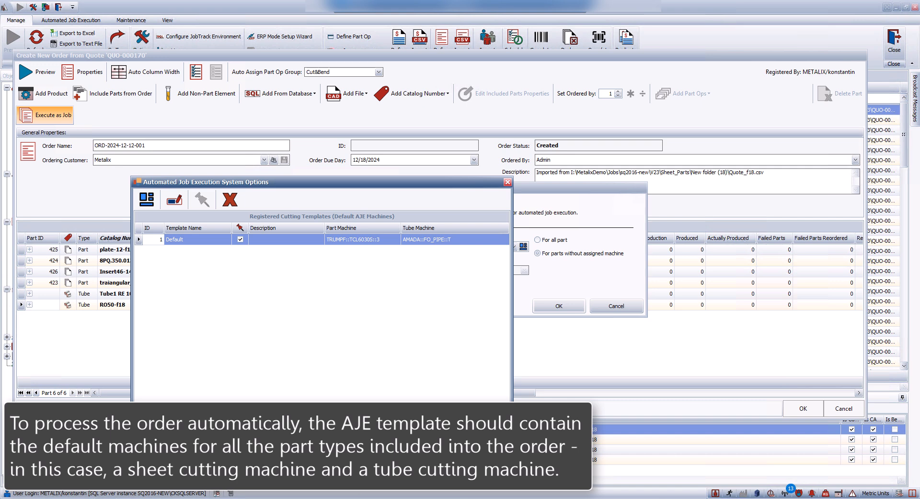
click(465, 413)
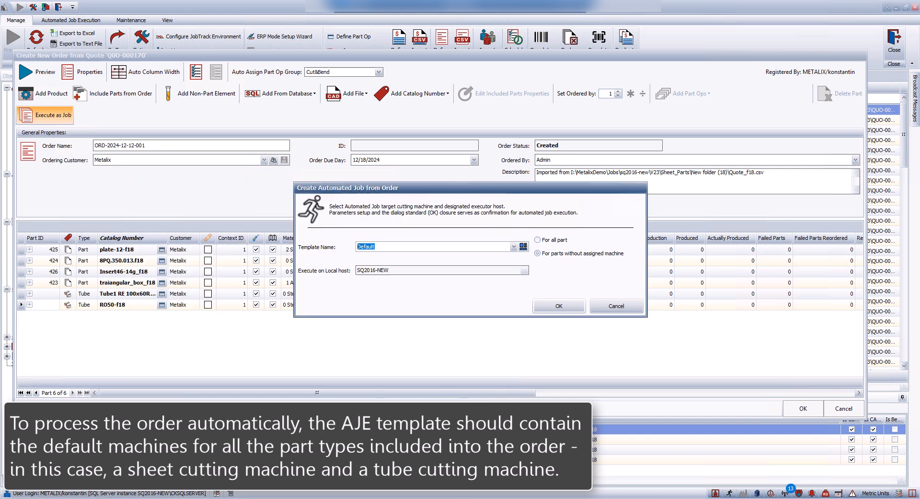
click(550, 306)
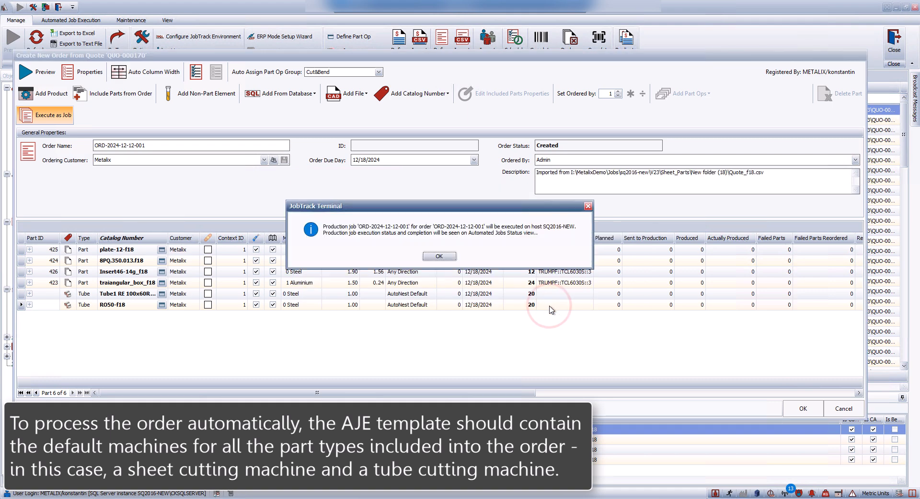
click(427, 256)
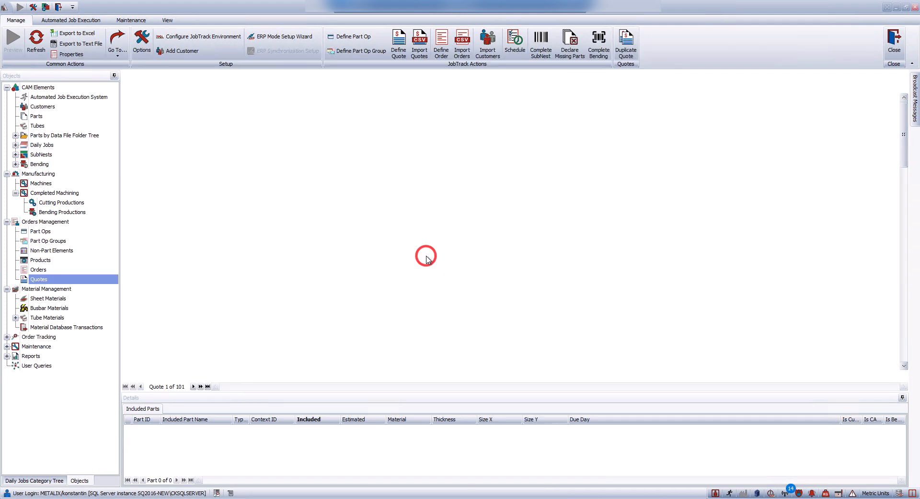
Step: Follow the new order's production job in the registered automated jobs, putting the cncKad window out of the way
click(80, 21)
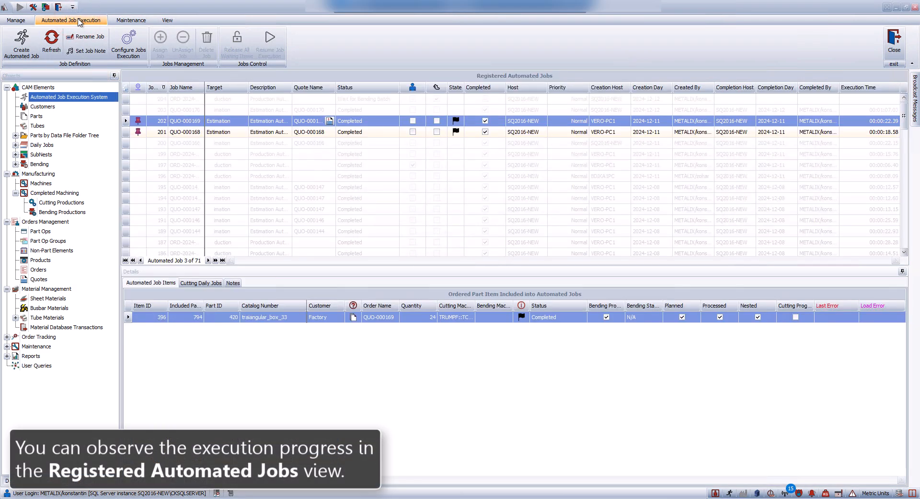
click(238, 101)
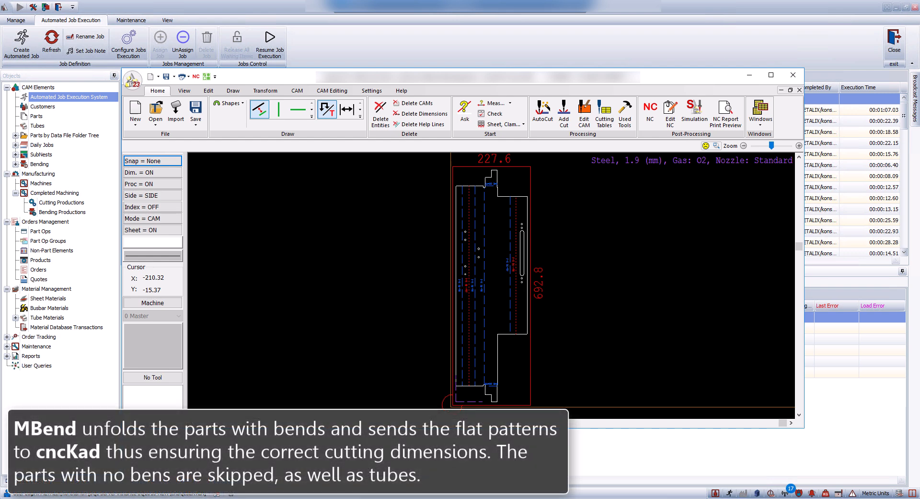
click(751, 76)
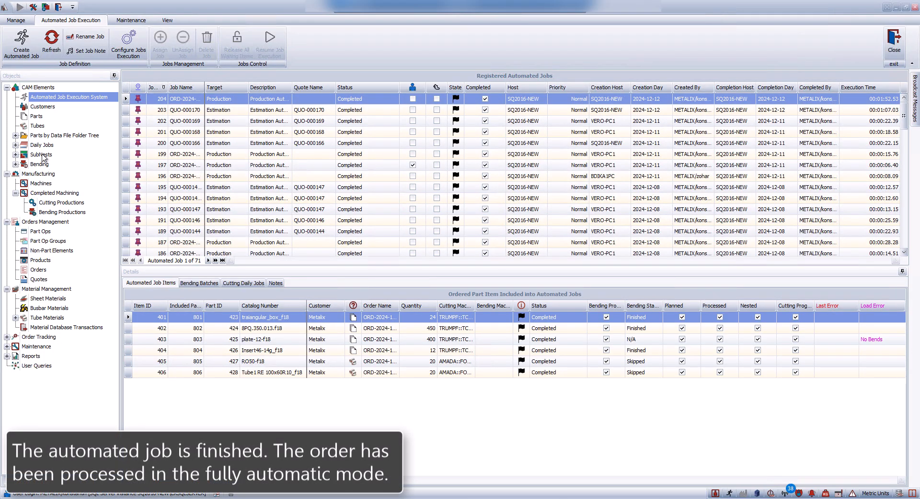
Step: Open the submitted SubNests and preview the nesting layouts of 2024-12-12A004 through 2024-12-12A001
click(15, 154)
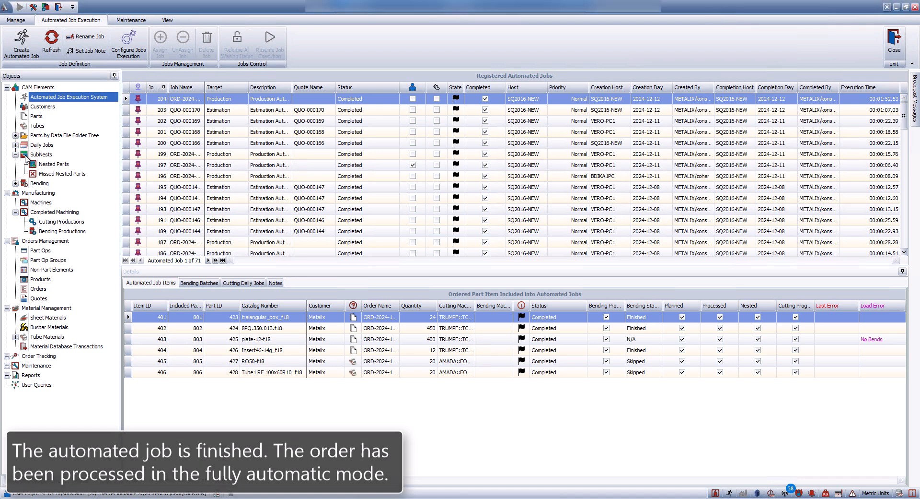
click(38, 154)
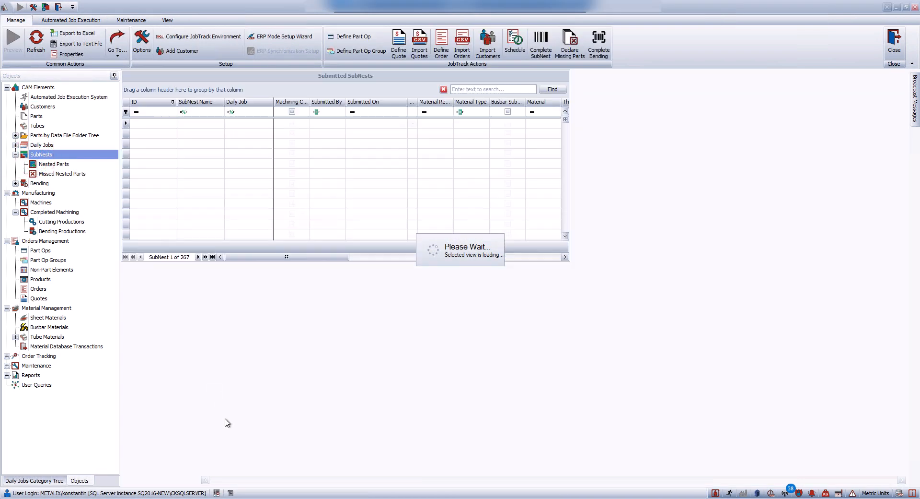
click(197, 163)
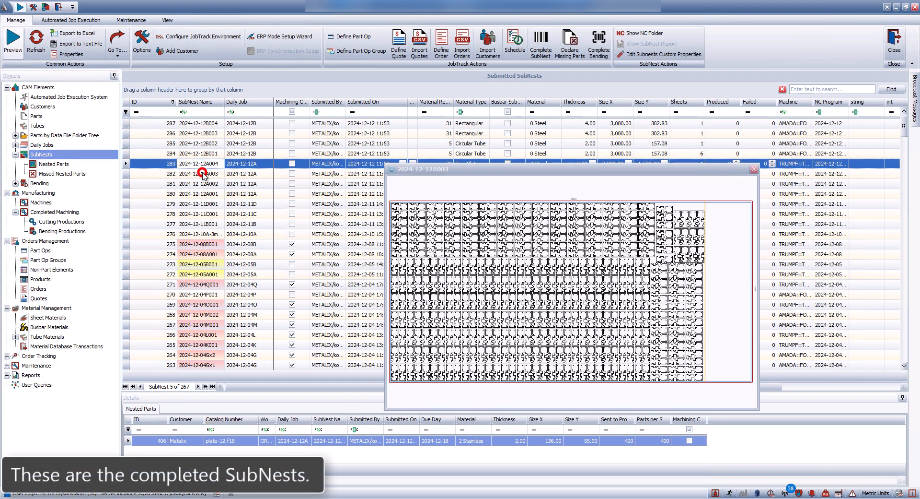
click(203, 173)
click(207, 188)
click(208, 194)
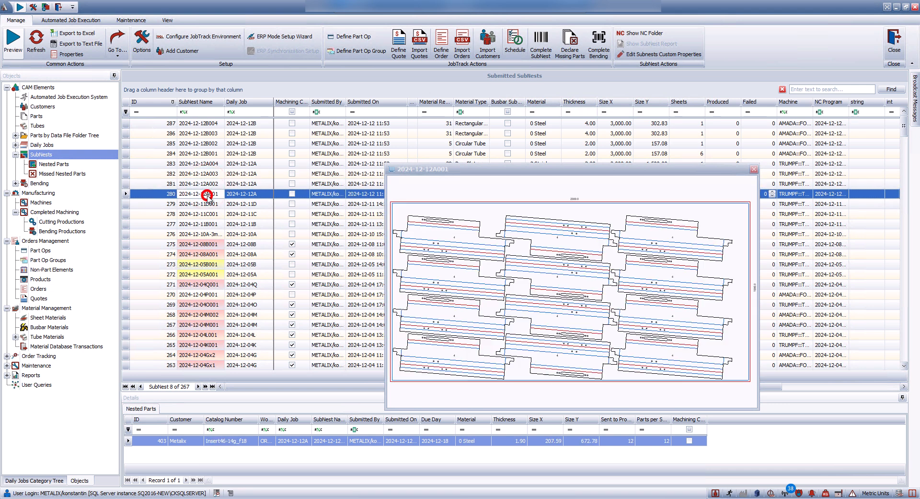
Step: Open the machine schedule and automatically schedule the new 2024-12-12A and 2024-12-12B SubNests
click(515, 50)
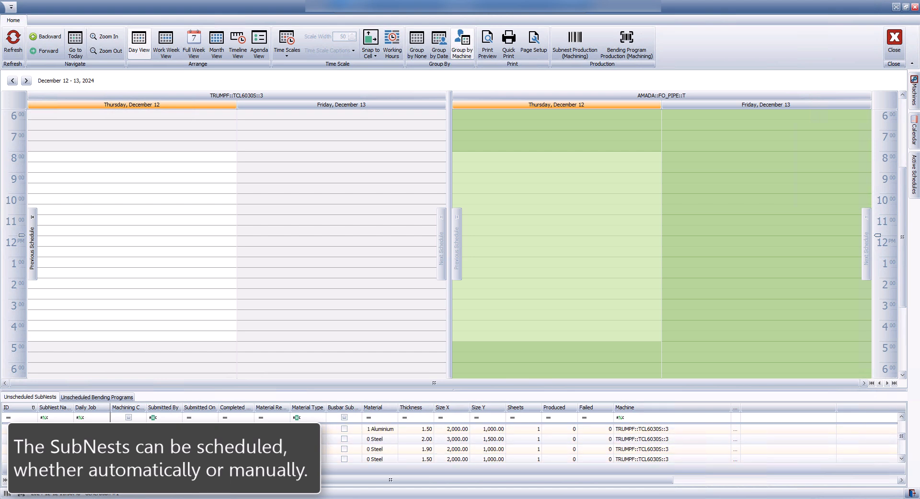
click(96, 480)
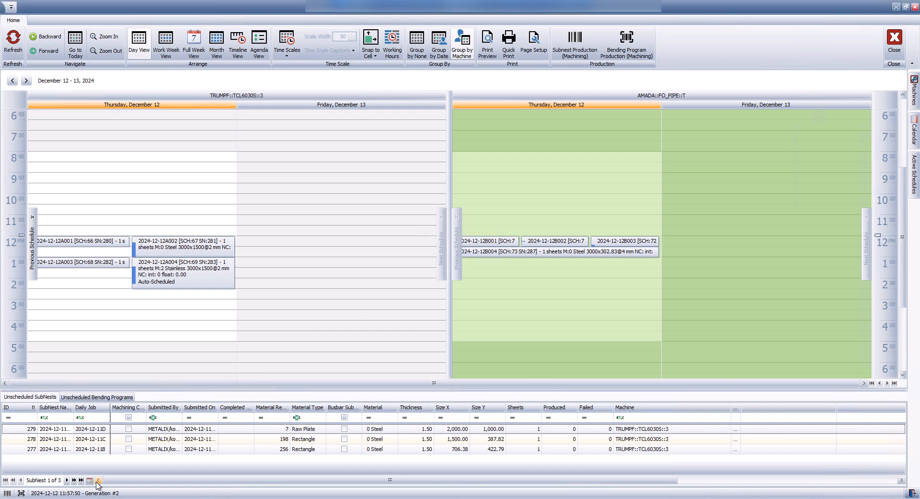
Step: Start production of SubNests 2024-12-12A001 and 2024-12-12B001, and return to the SubNests list without the nest preview
double_click(58, 243)
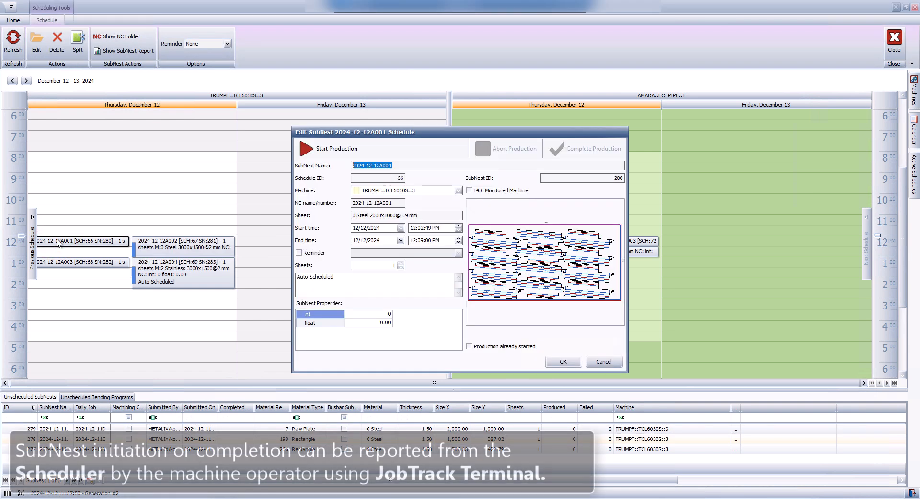
click(320, 156)
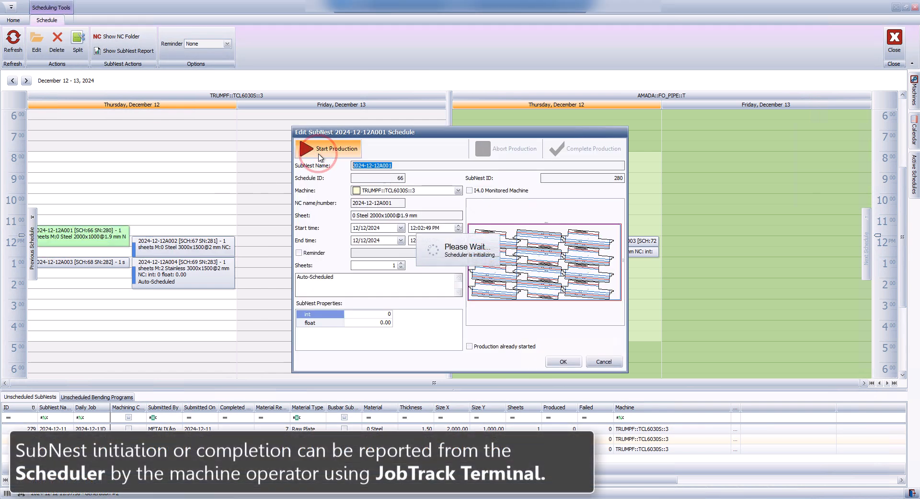
click(600, 361)
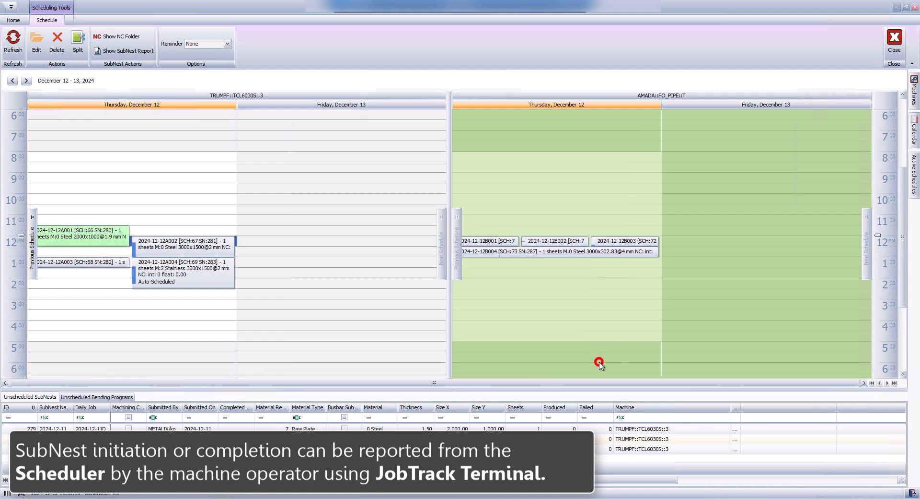
double_click(503, 243)
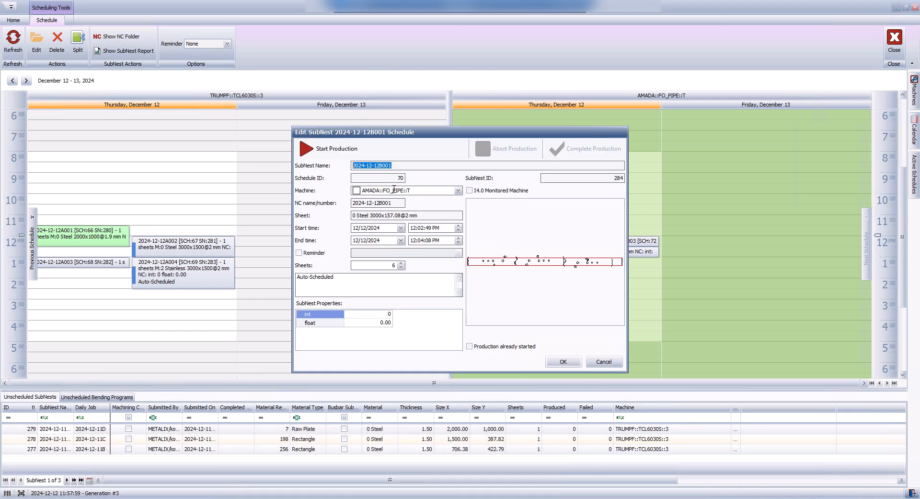
click(329, 149)
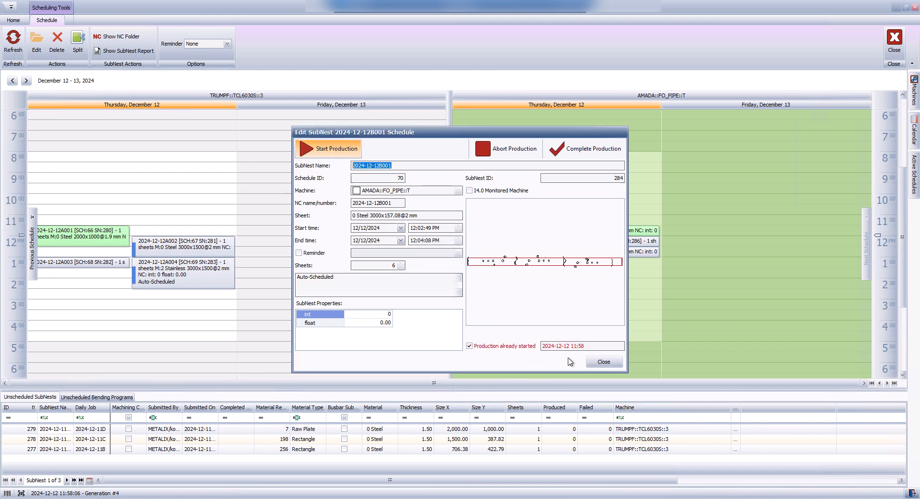
click(598, 362)
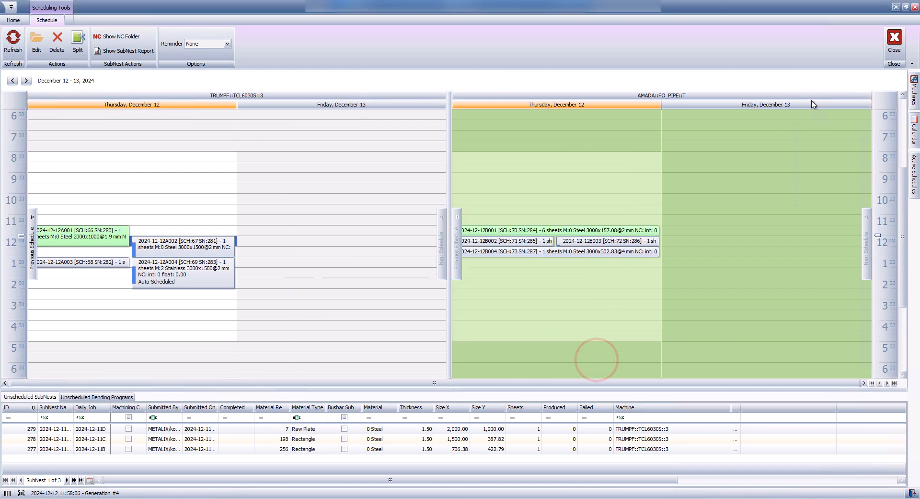
click(895, 38)
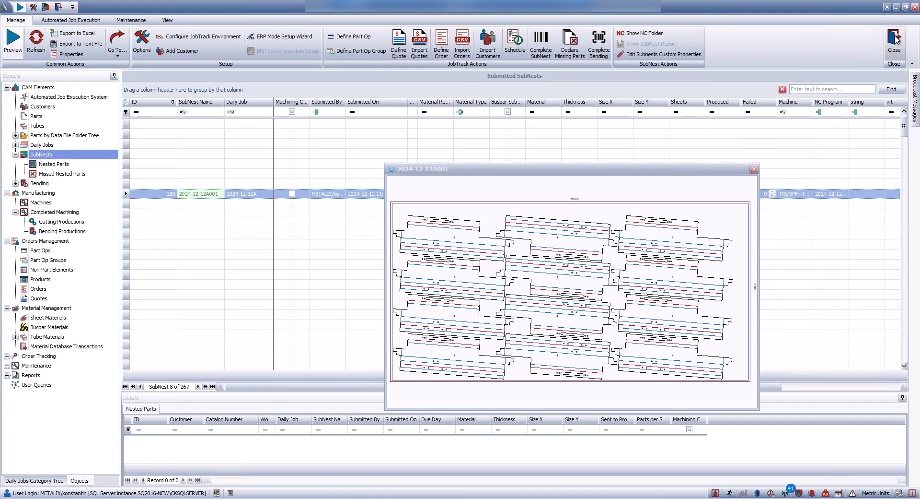
click(754, 170)
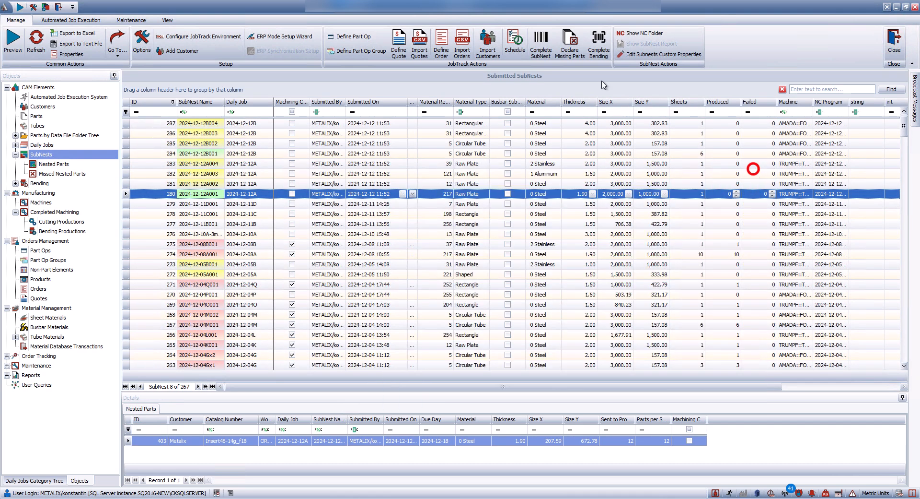
Step: Reopen the machine schedule and report SubNest 2024-12-12A001 as completed with 1 sheet produced
click(519, 44)
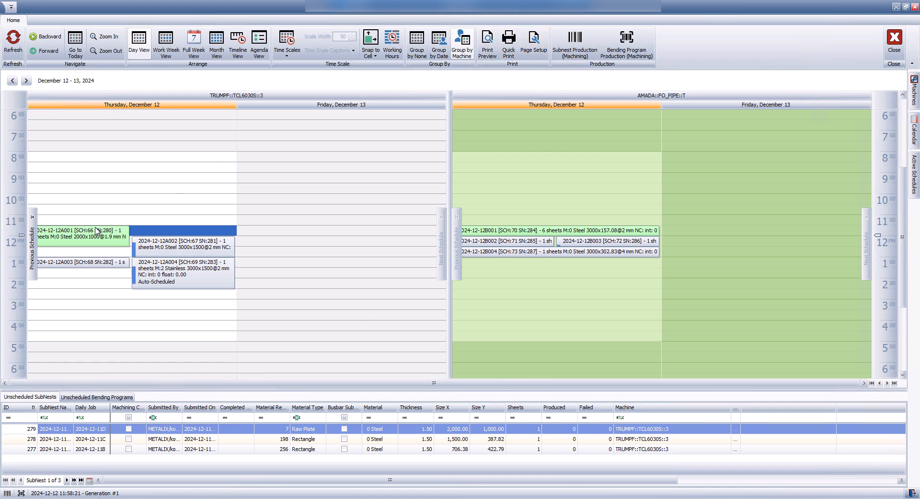
double_click(96, 231)
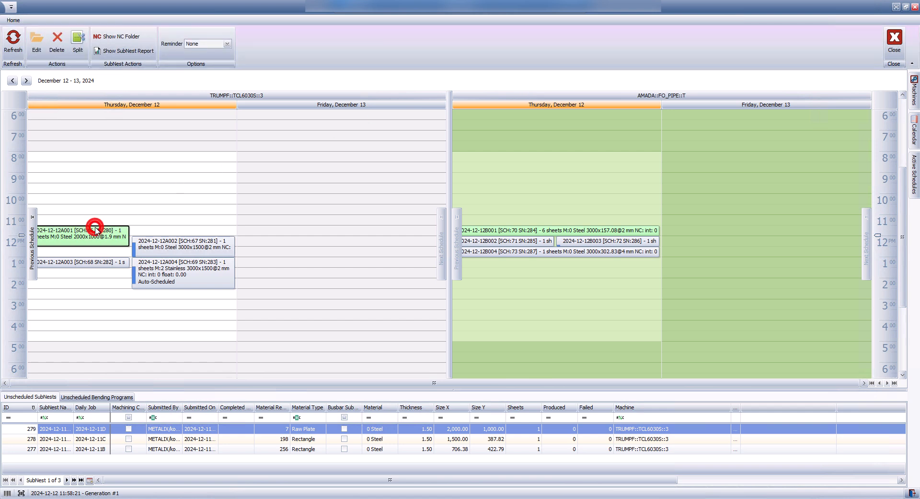
click(577, 145)
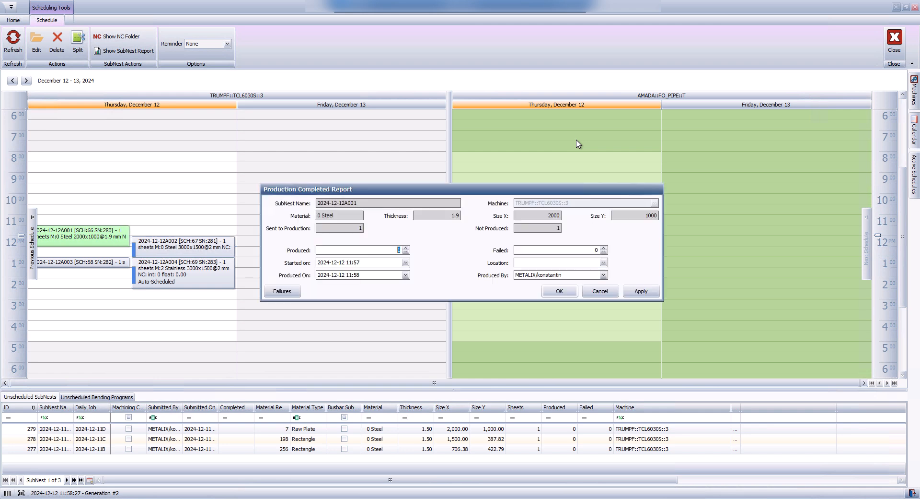
click(560, 294)
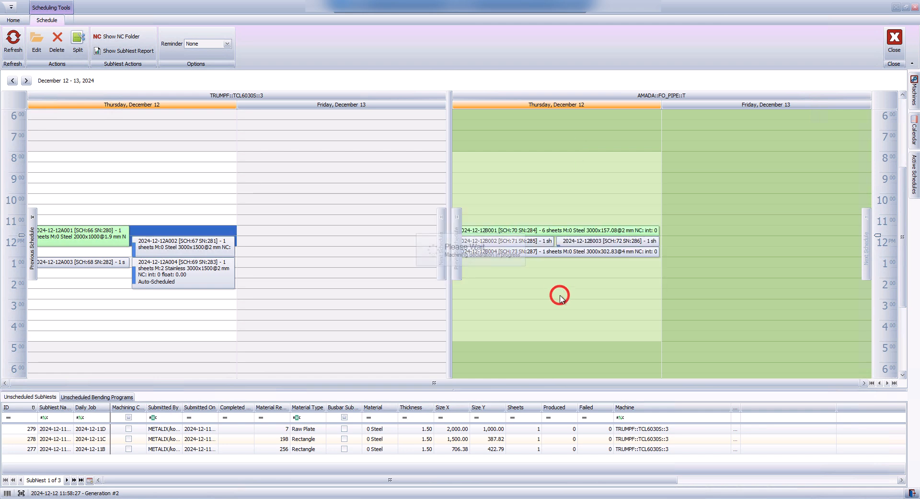
Step: Start production of SubNest 2024-12-12A002 on the TRUMPF machine
click(186, 245)
double_click(187, 245)
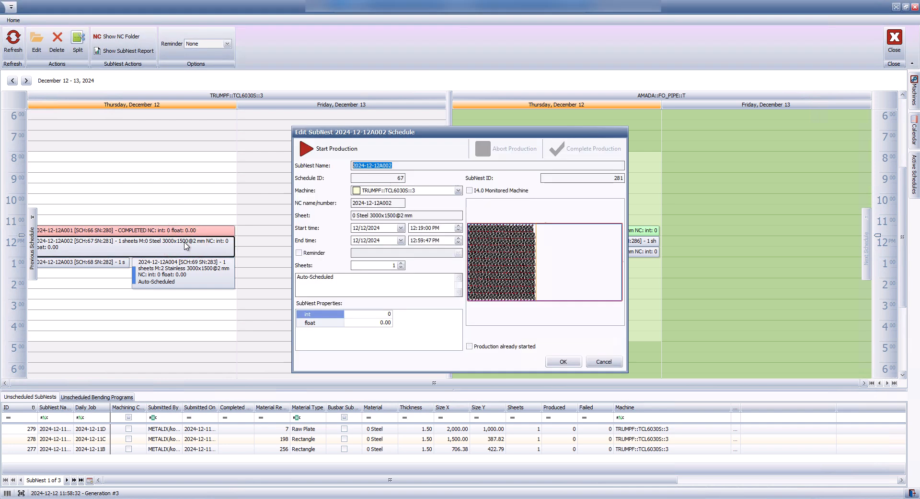
click(307, 153)
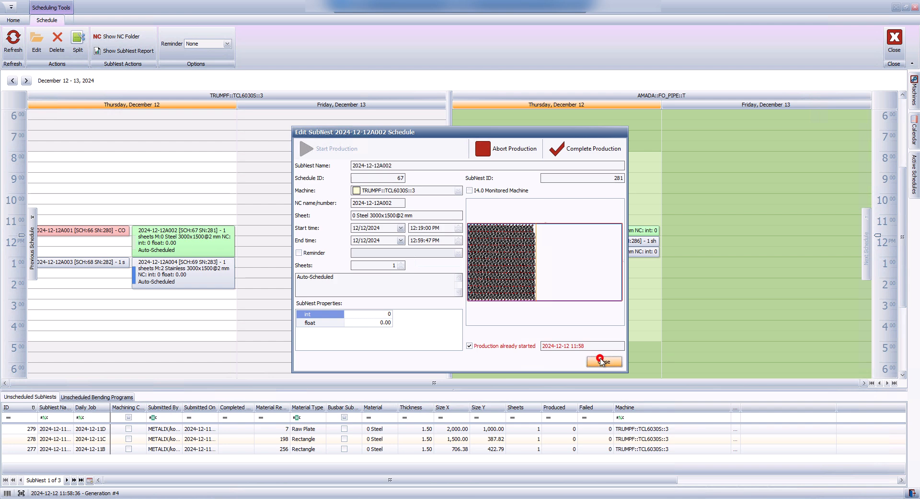
click(603, 361)
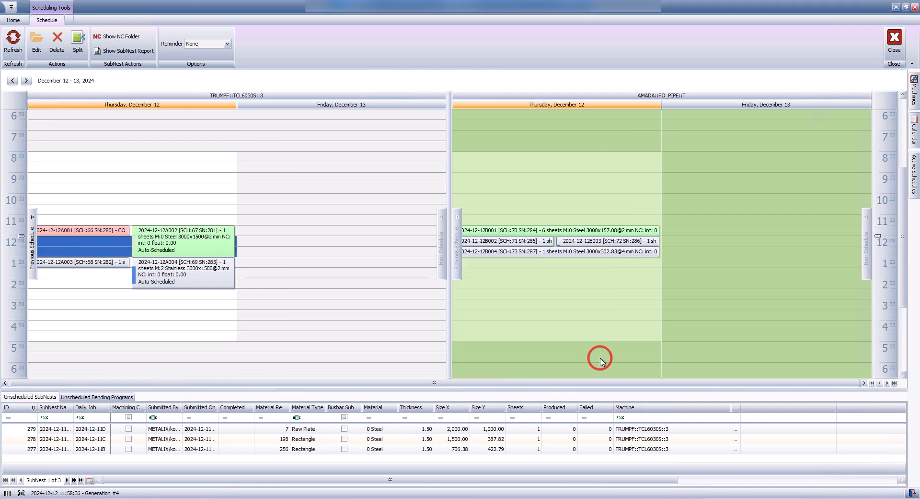
Step: Report production of the tube SubNest 2024-12-12B001 as completed
double_click(542, 232)
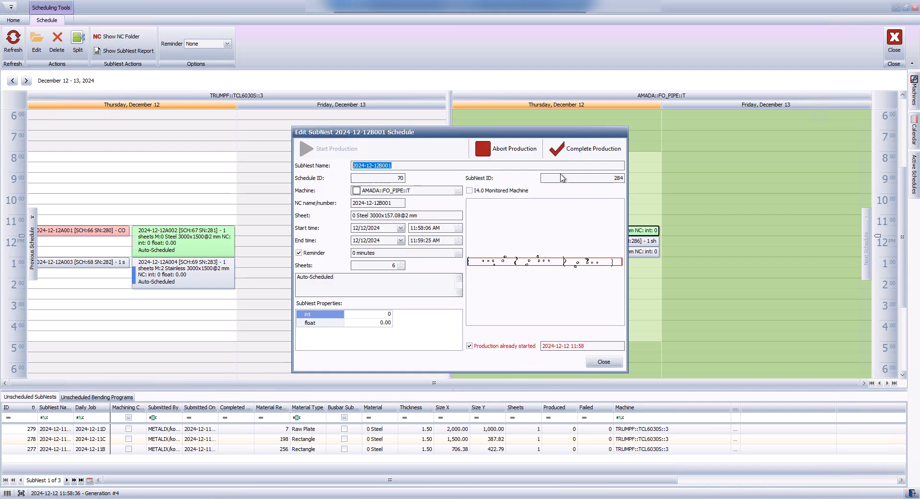
click(566, 155)
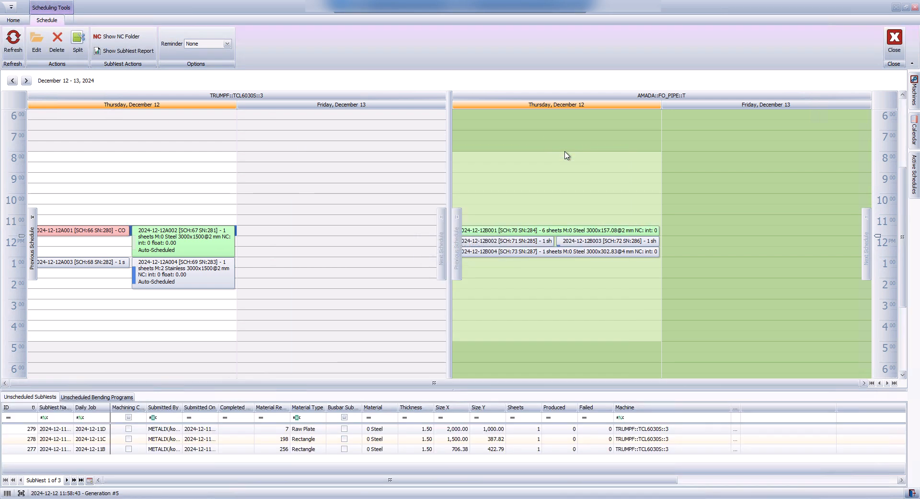
click(560, 291)
Step: Start production of the tube SubNest 2024-12-12B002 on the AMADA machine
double_click(542, 241)
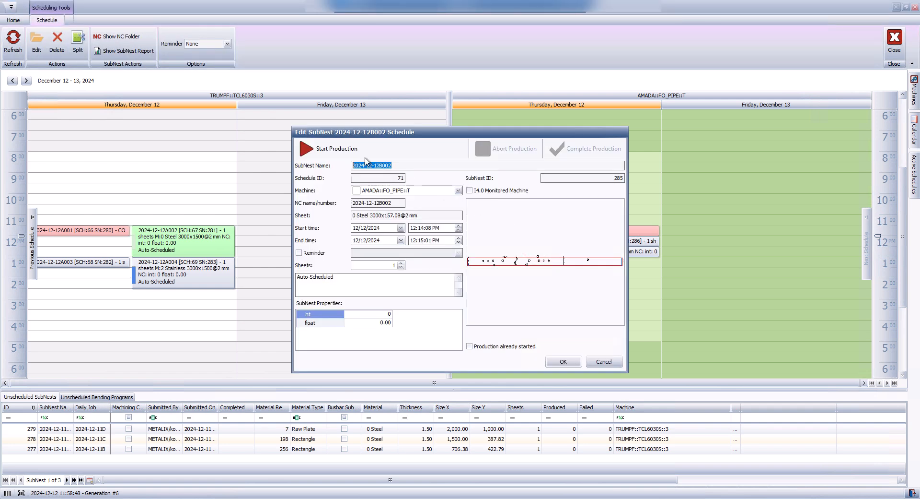
click(338, 150)
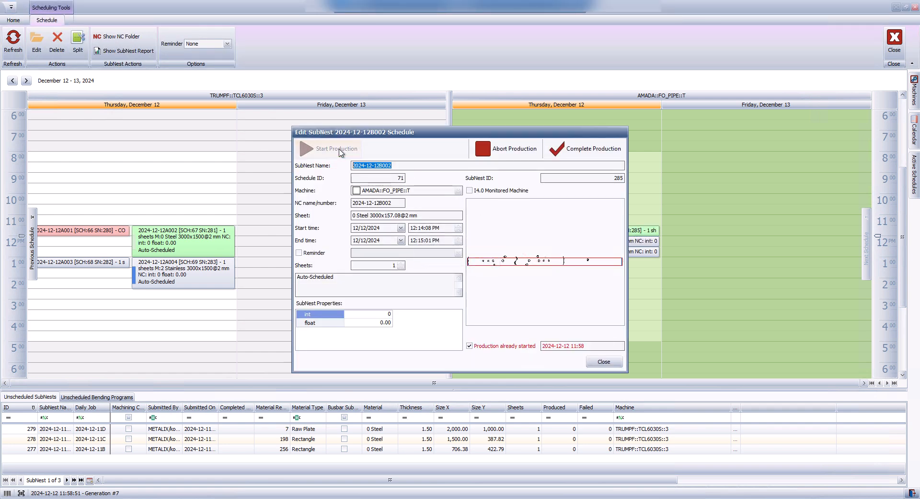
click(604, 361)
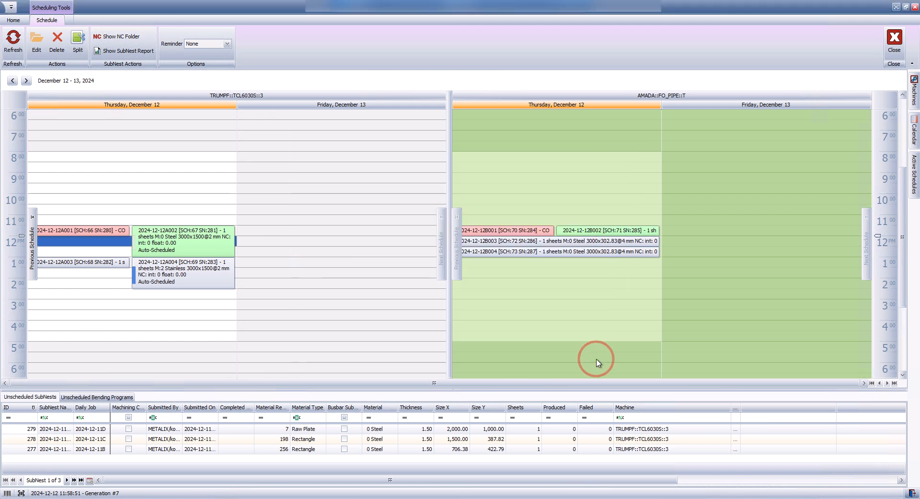
Step: Leave the schedule and mark SubNests 2024-12-12A002 to A004 and 2024-12-12B002 to B004 as completed using Bulk SubNest Completion
click(899, 46)
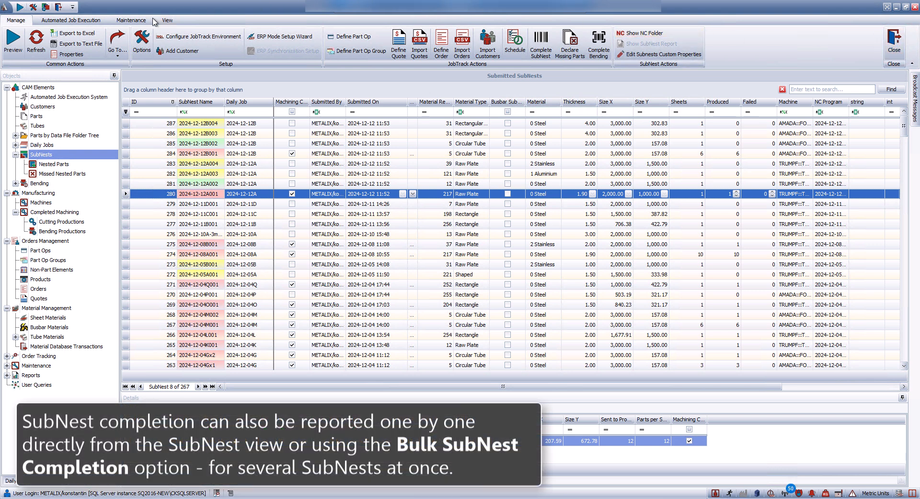
click(132, 20)
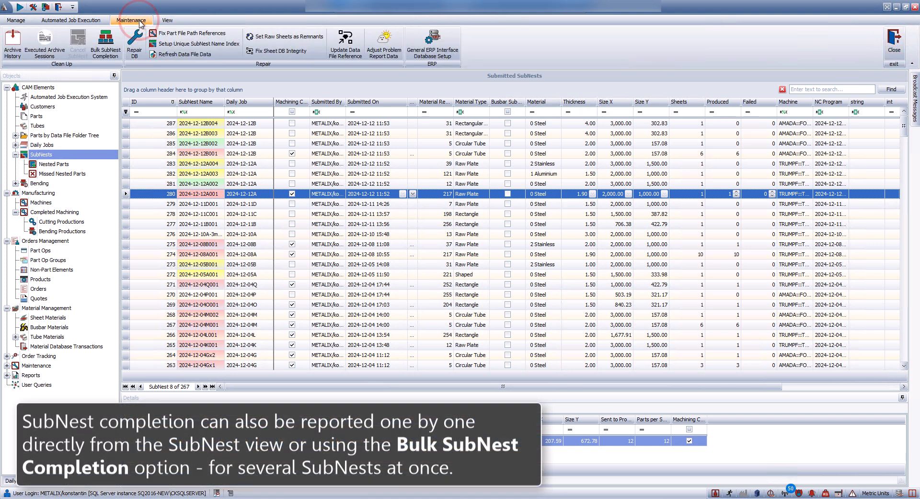
click(106, 41)
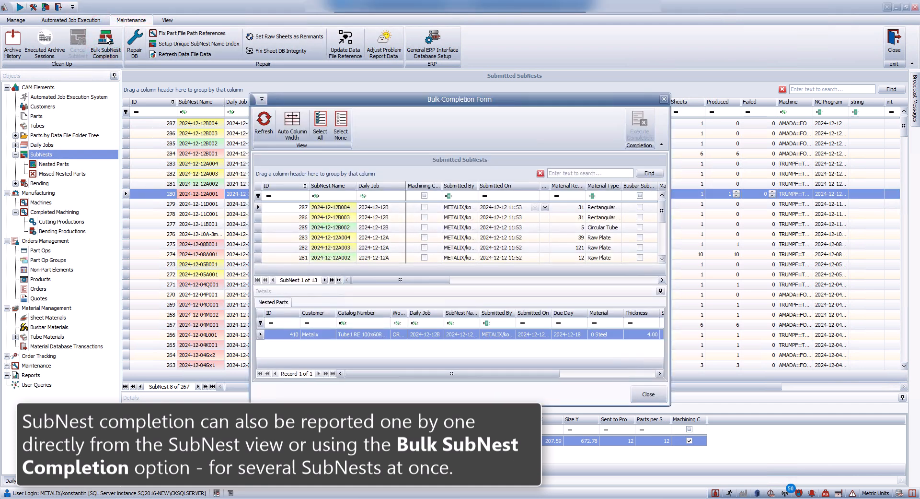
click(330, 257)
shift+click(294, 206)
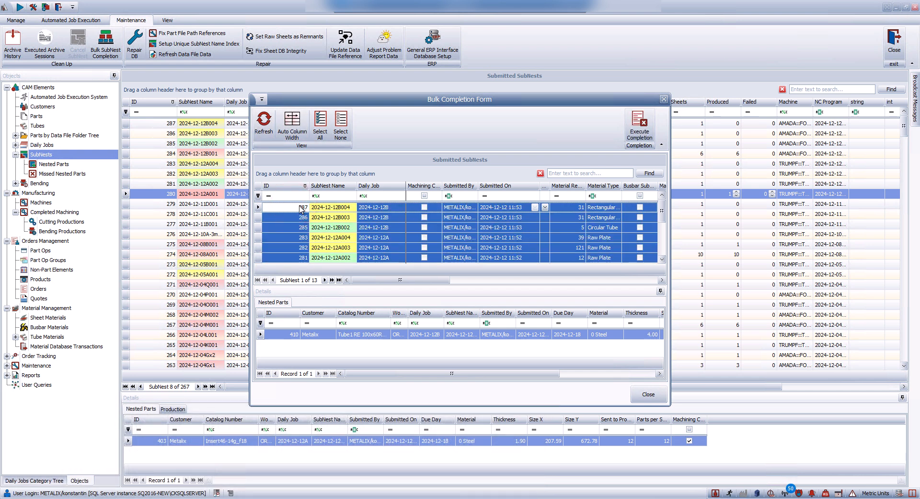
click(641, 127)
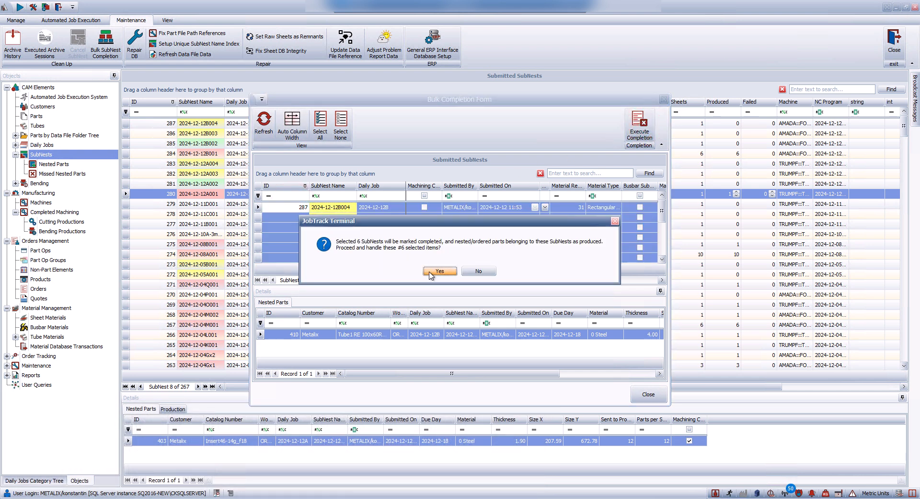
click(429, 272)
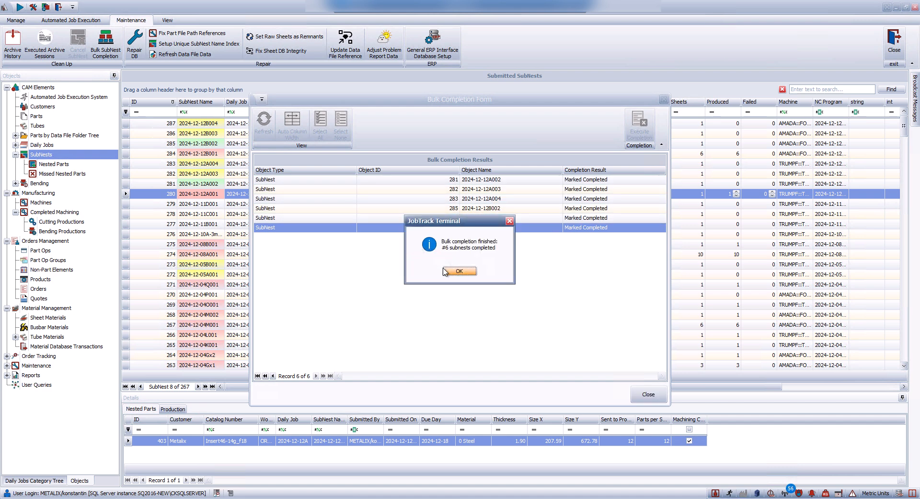
click(445, 272)
click(641, 391)
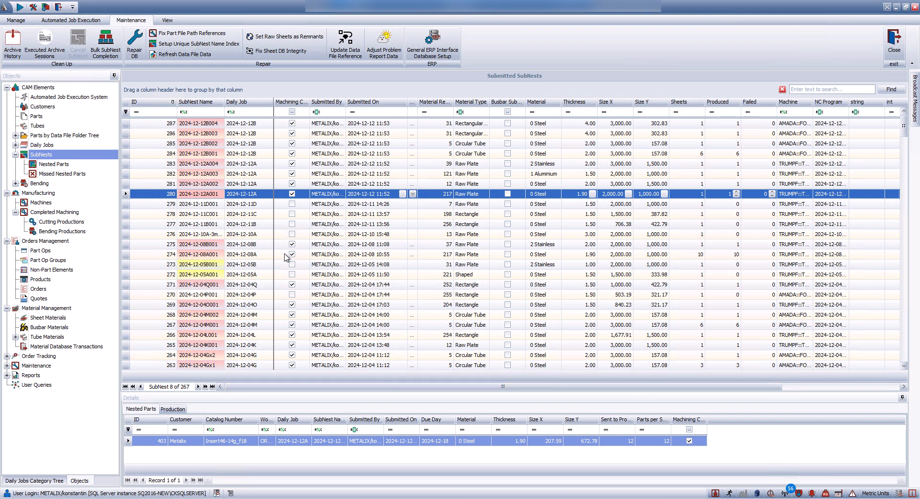
Step: Preview the bending programs of the ordered parts traiangular_box_f18, Insert46-14g_f18 and 8PQ.350.013.f18
click(41, 186)
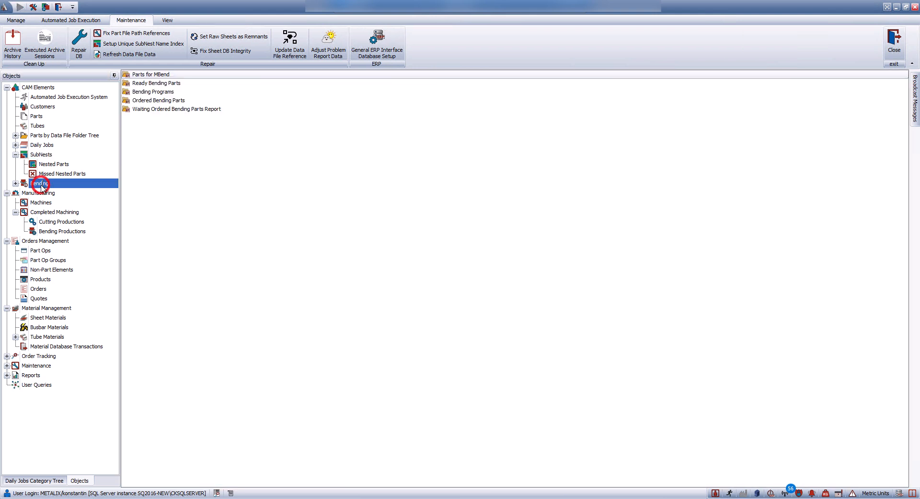
click(15, 183)
click(48, 212)
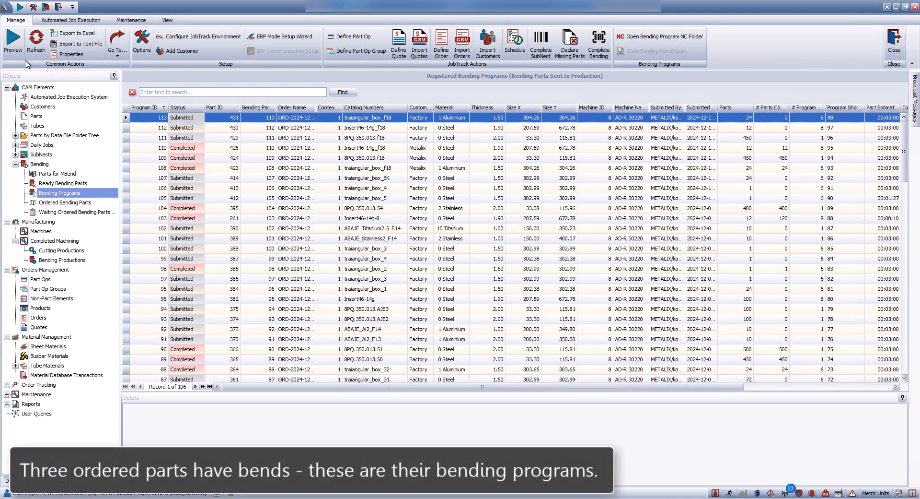
click(13, 45)
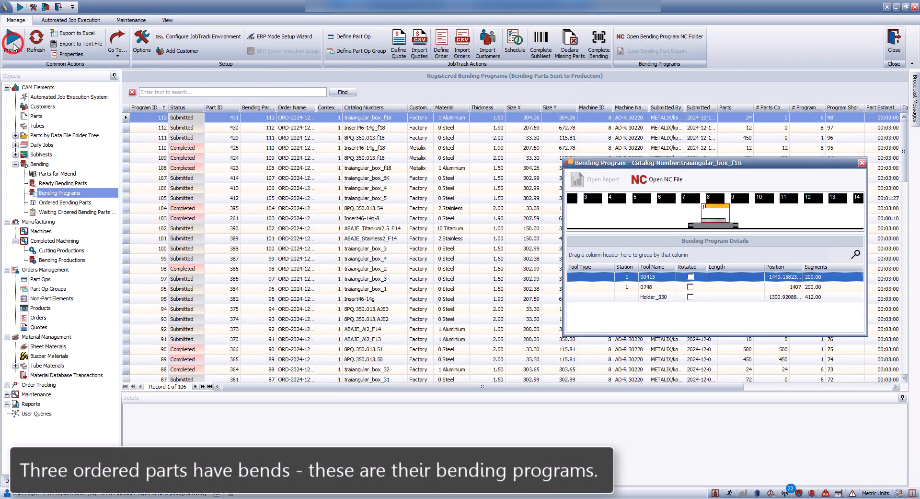
click(196, 127)
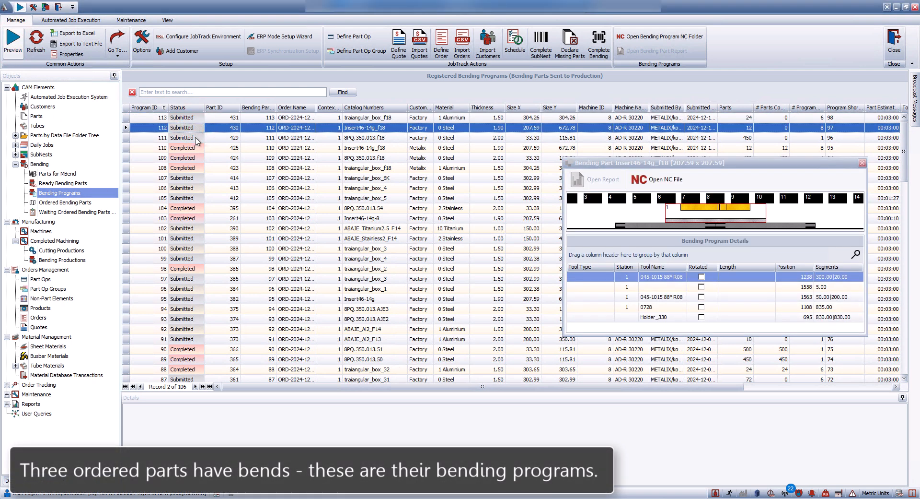
click(196, 139)
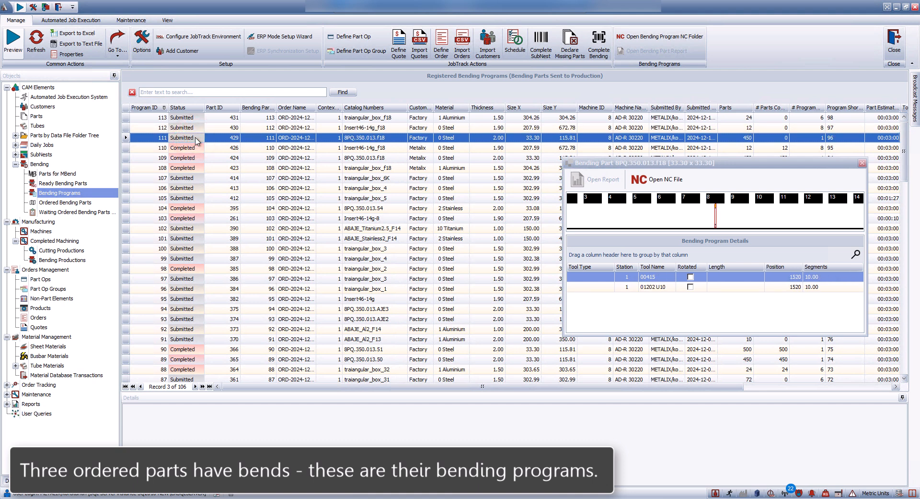
Step: Auto-schedule the unscheduled bending programs 111, 112 and 113 in the machine schedule
click(514, 49)
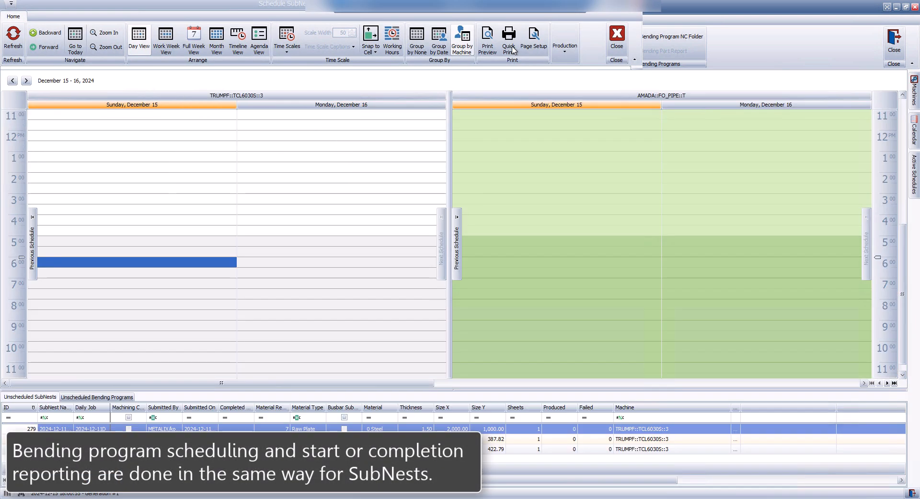
click(107, 397)
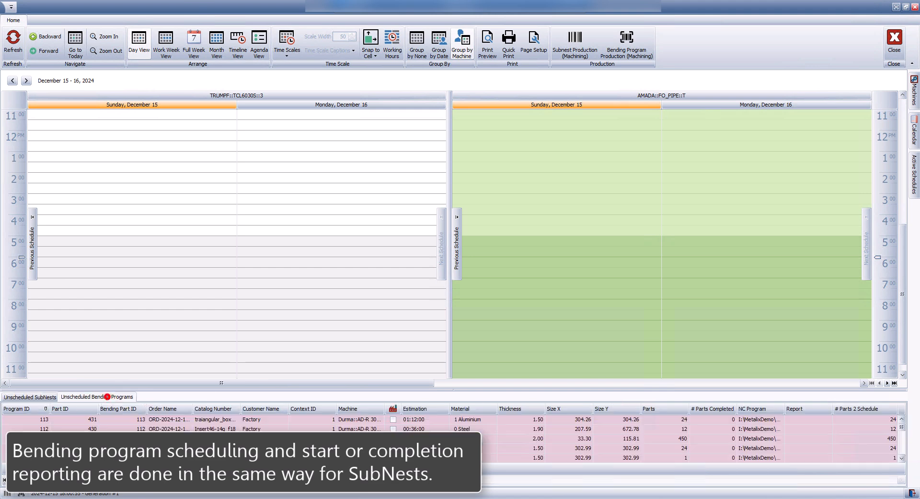
click(38, 420)
shift+click(34, 427)
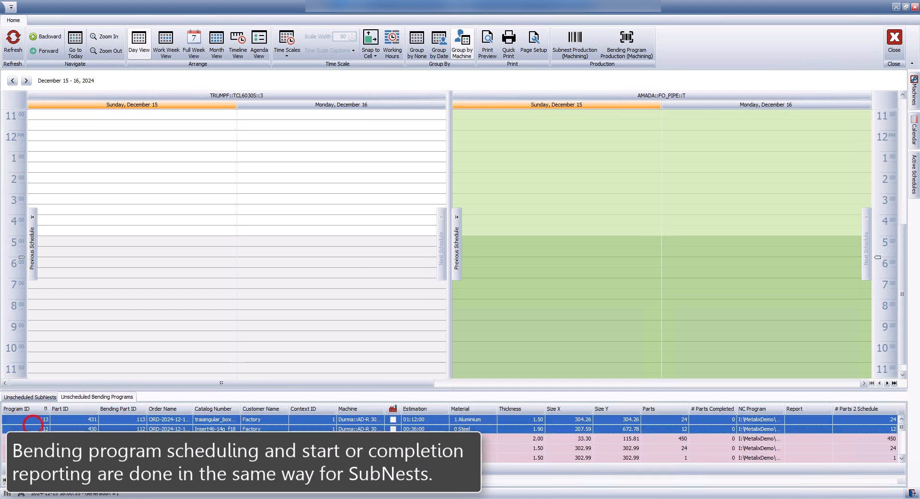
ctrl+click(32, 438)
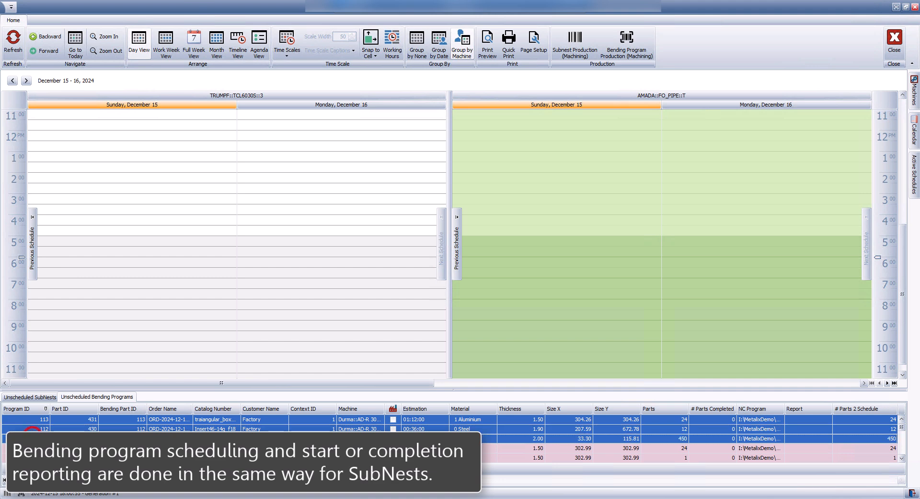
click(115, 481)
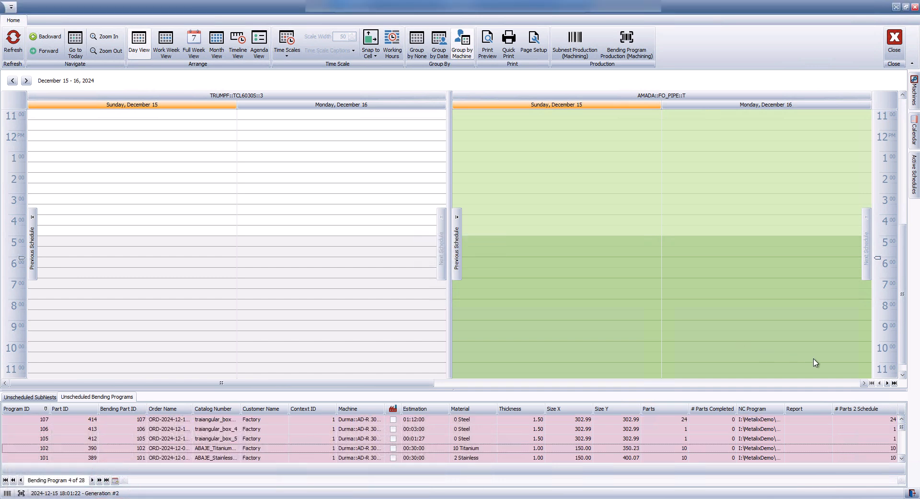
Step: Start production of bending program Insert46-14g_f18 on the Durma AD-R 30220 machine and leave the schedule
click(864, 383)
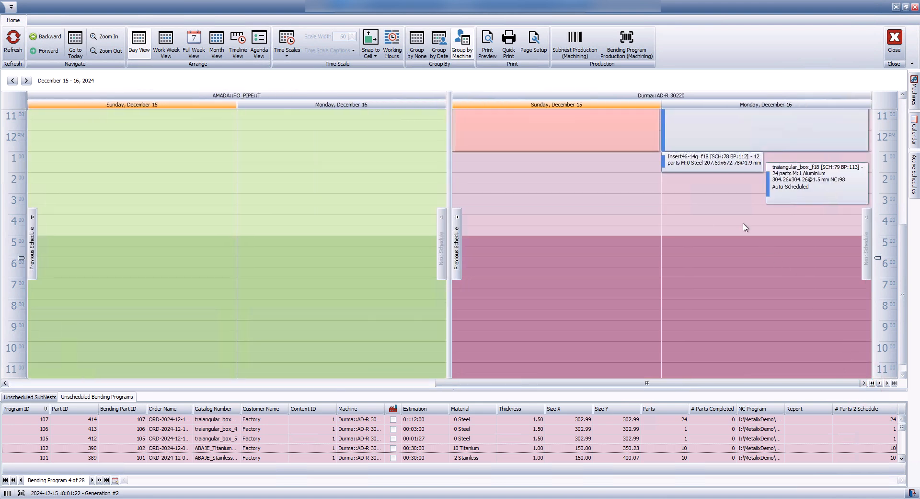
double_click(703, 168)
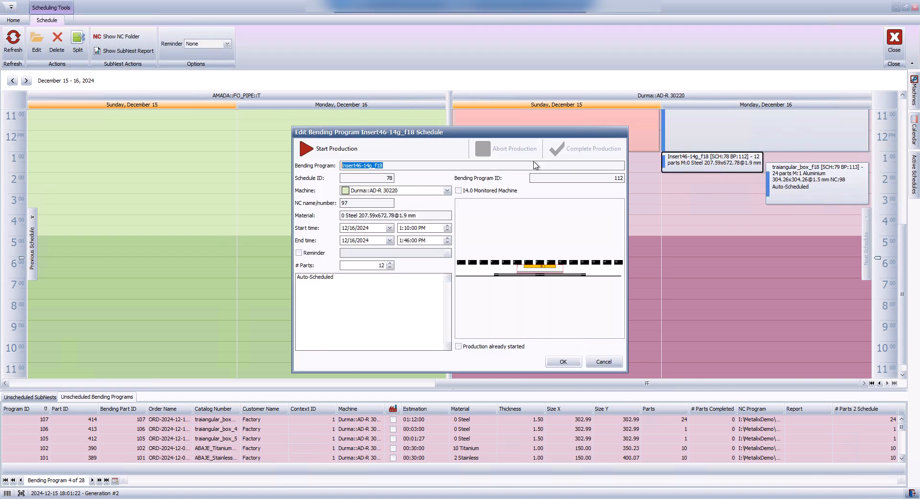
click(331, 151)
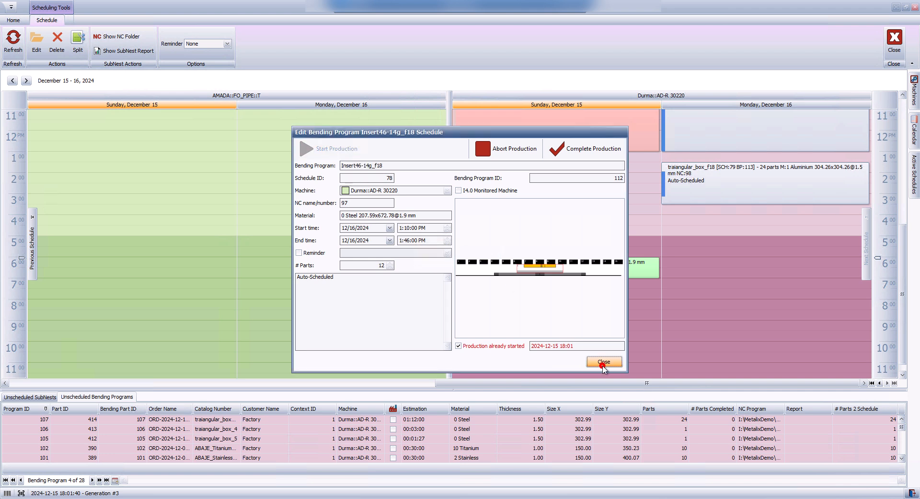
click(603, 364)
click(895, 43)
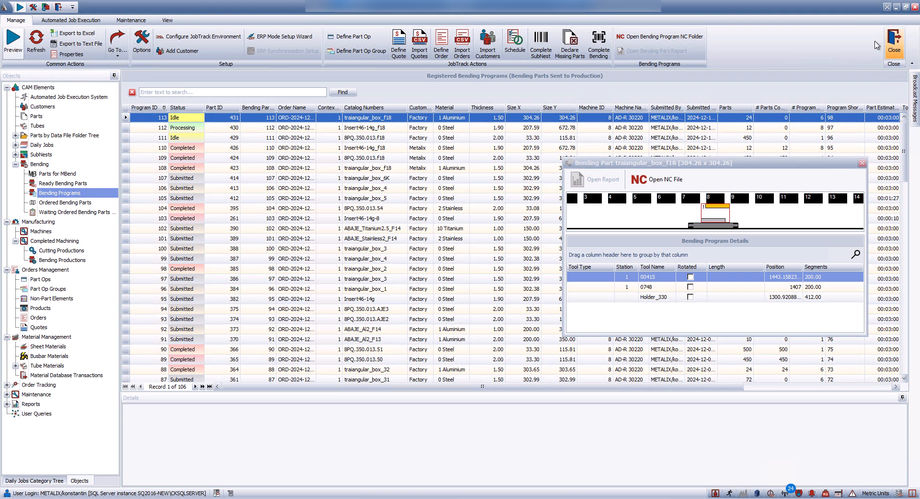
Step: Reopen the machine schedule, report bending program Insert46-14g_f18 as completed with 12 parts produced, and leave the schedule
click(516, 44)
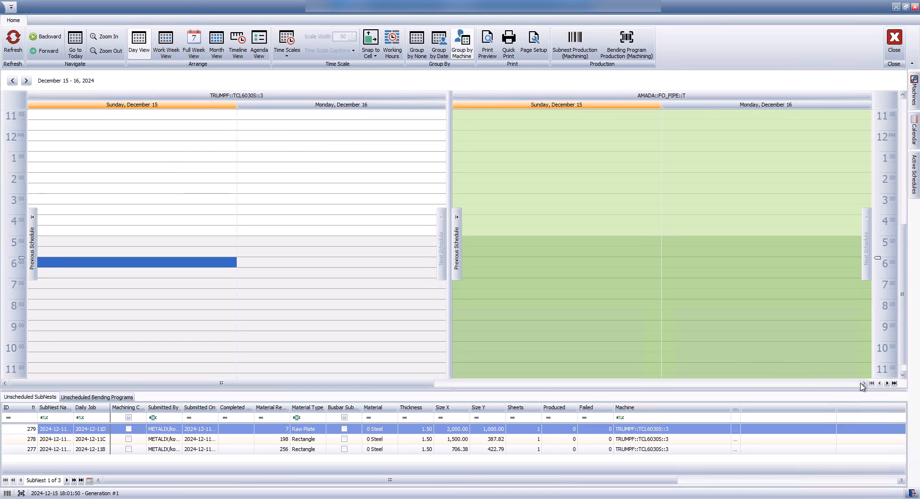
click(864, 383)
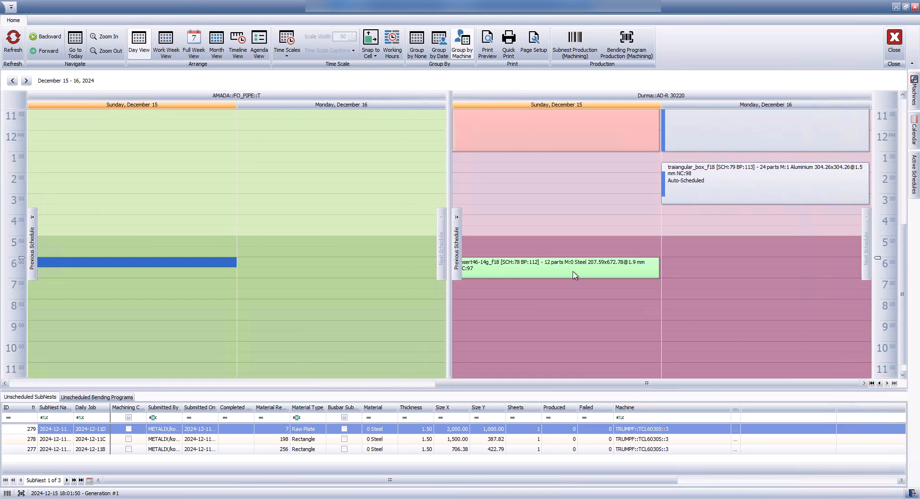
click(574, 271)
double_click(573, 267)
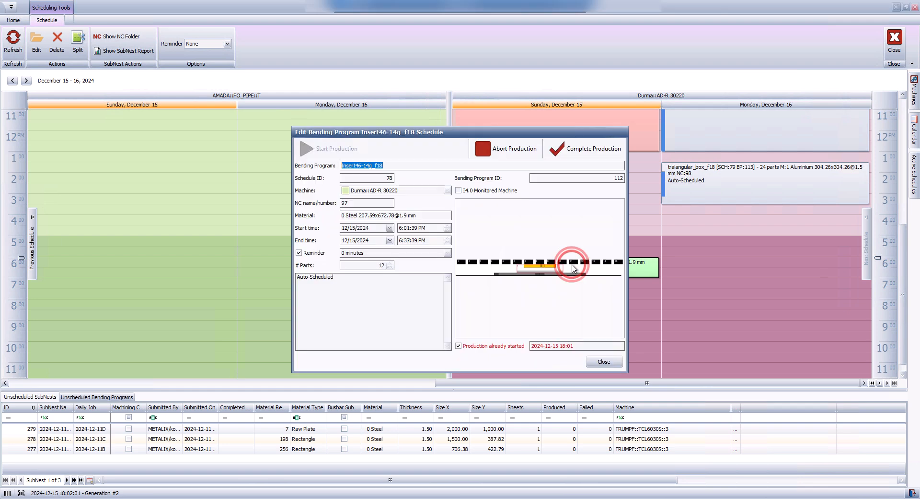
click(580, 150)
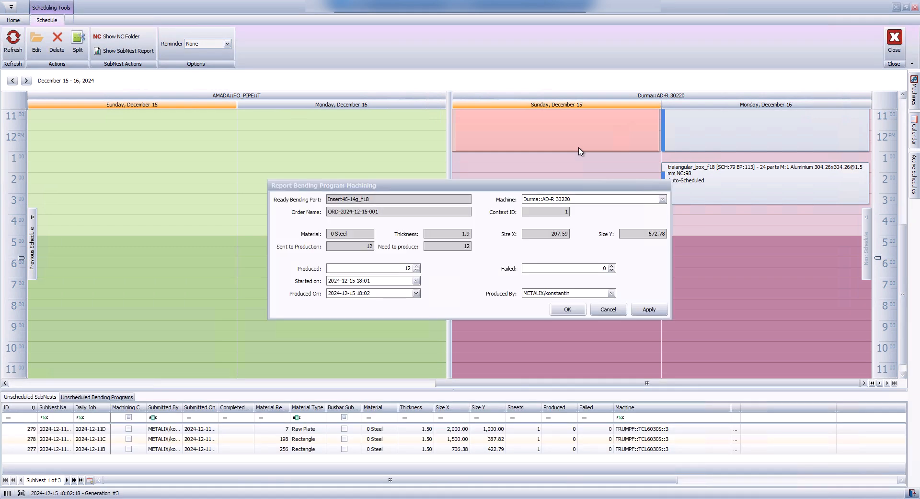
click(574, 310)
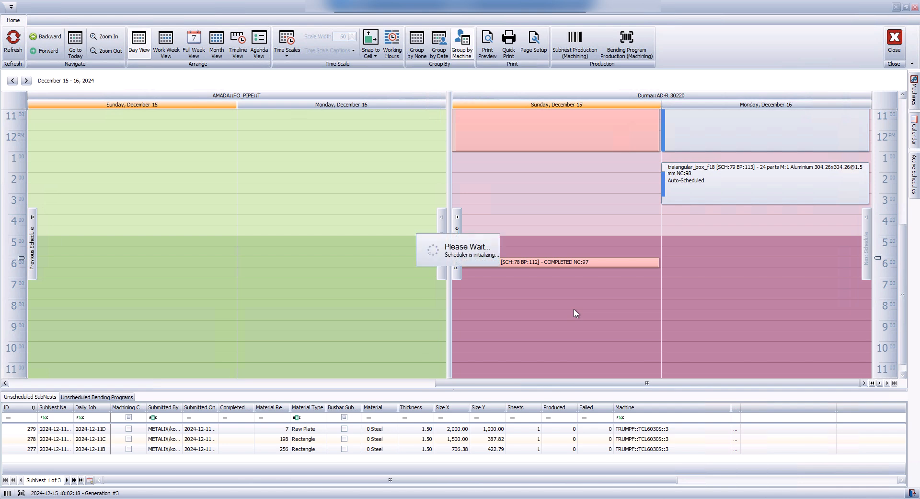
click(895, 43)
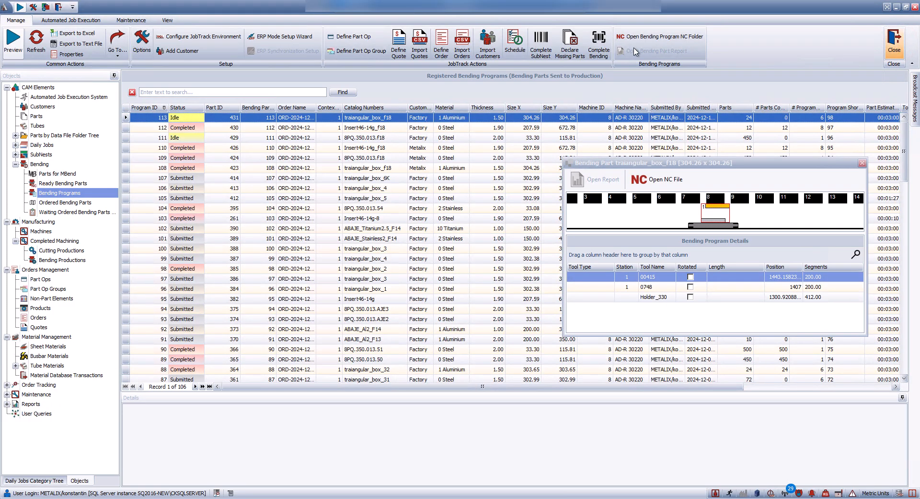
Step: Report the idle bending programs as completed from their list: 24 parts of traiangular_box_f18 and 450 parts of 8PQ.350.013.f18
double_click(185, 118)
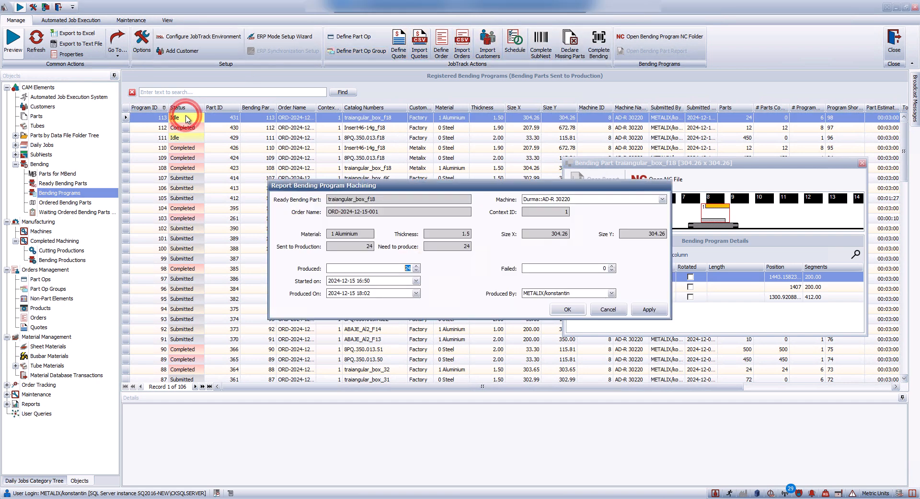
click(565, 309)
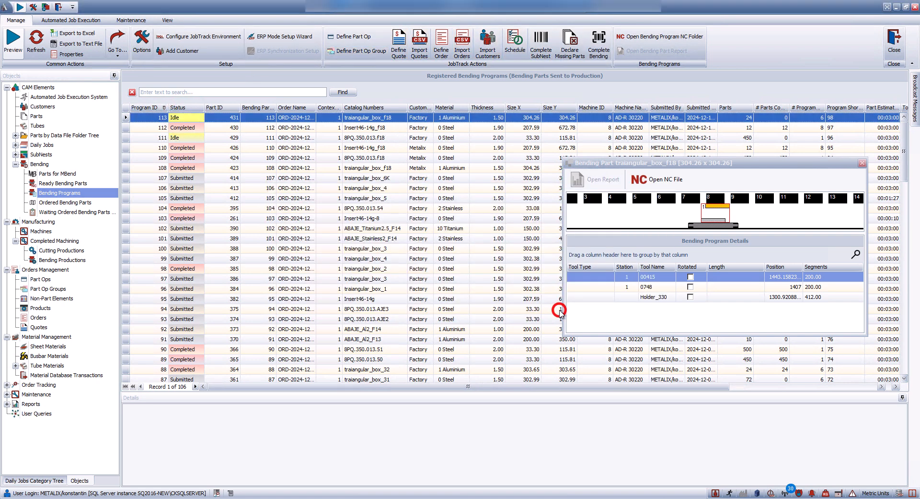
double_click(189, 138)
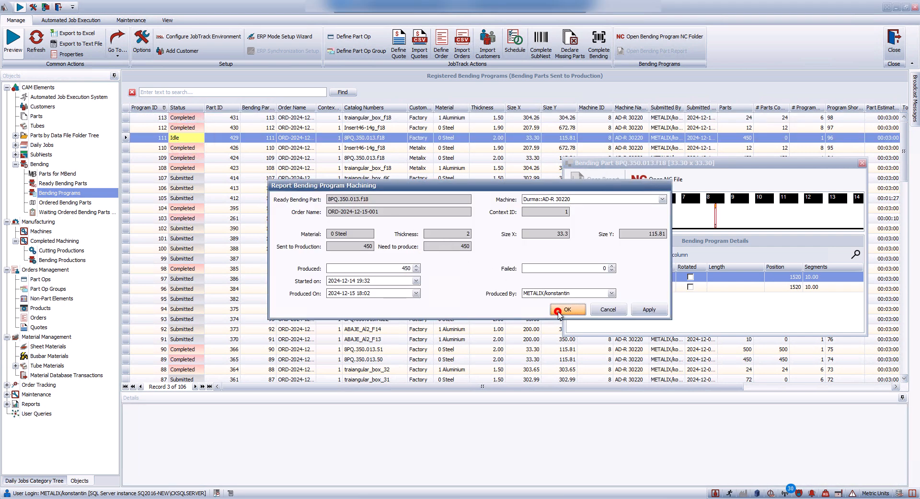
click(559, 311)
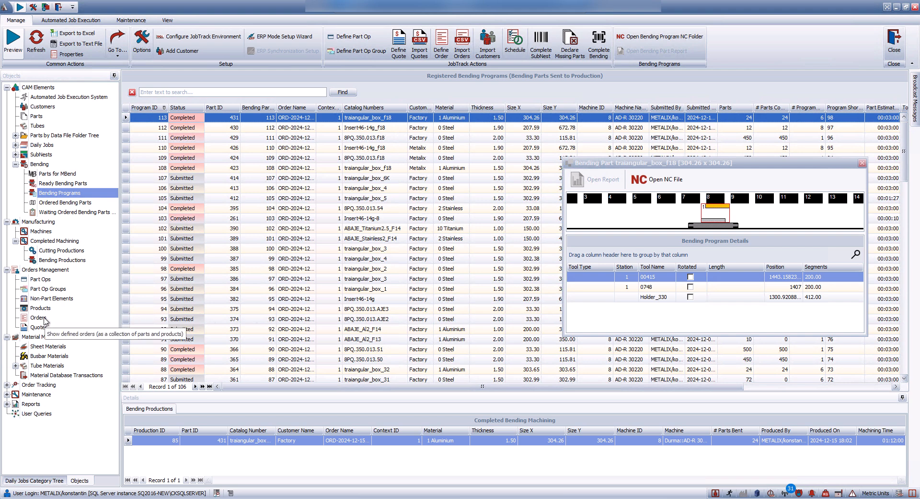
Step: Open the completed order containing both parts and tubes from the defined orders to review it
click(67, 318)
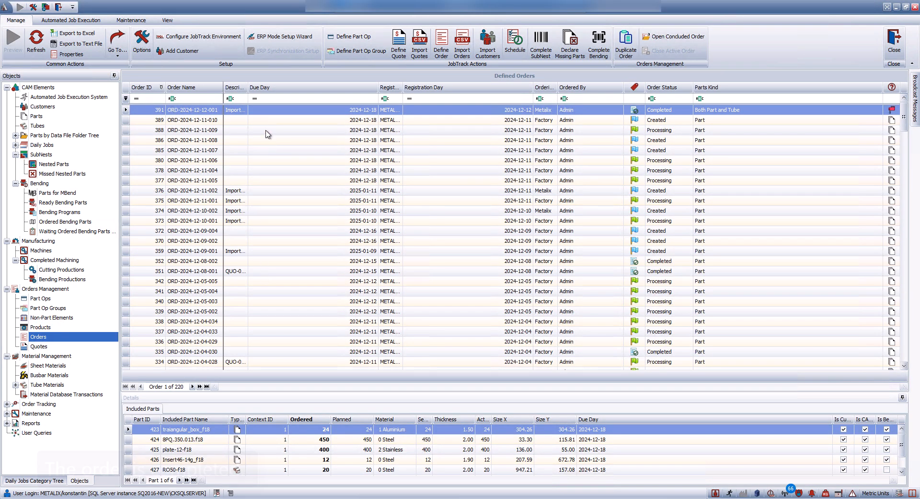
double_click(274, 109)
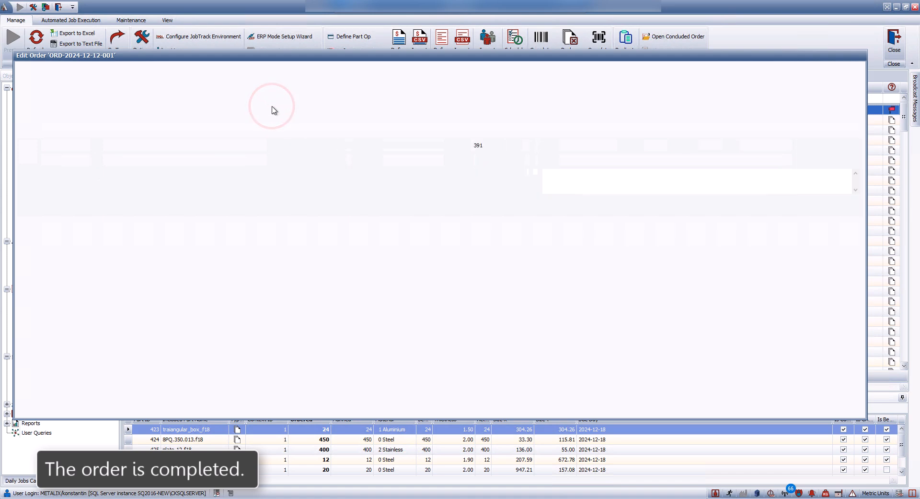